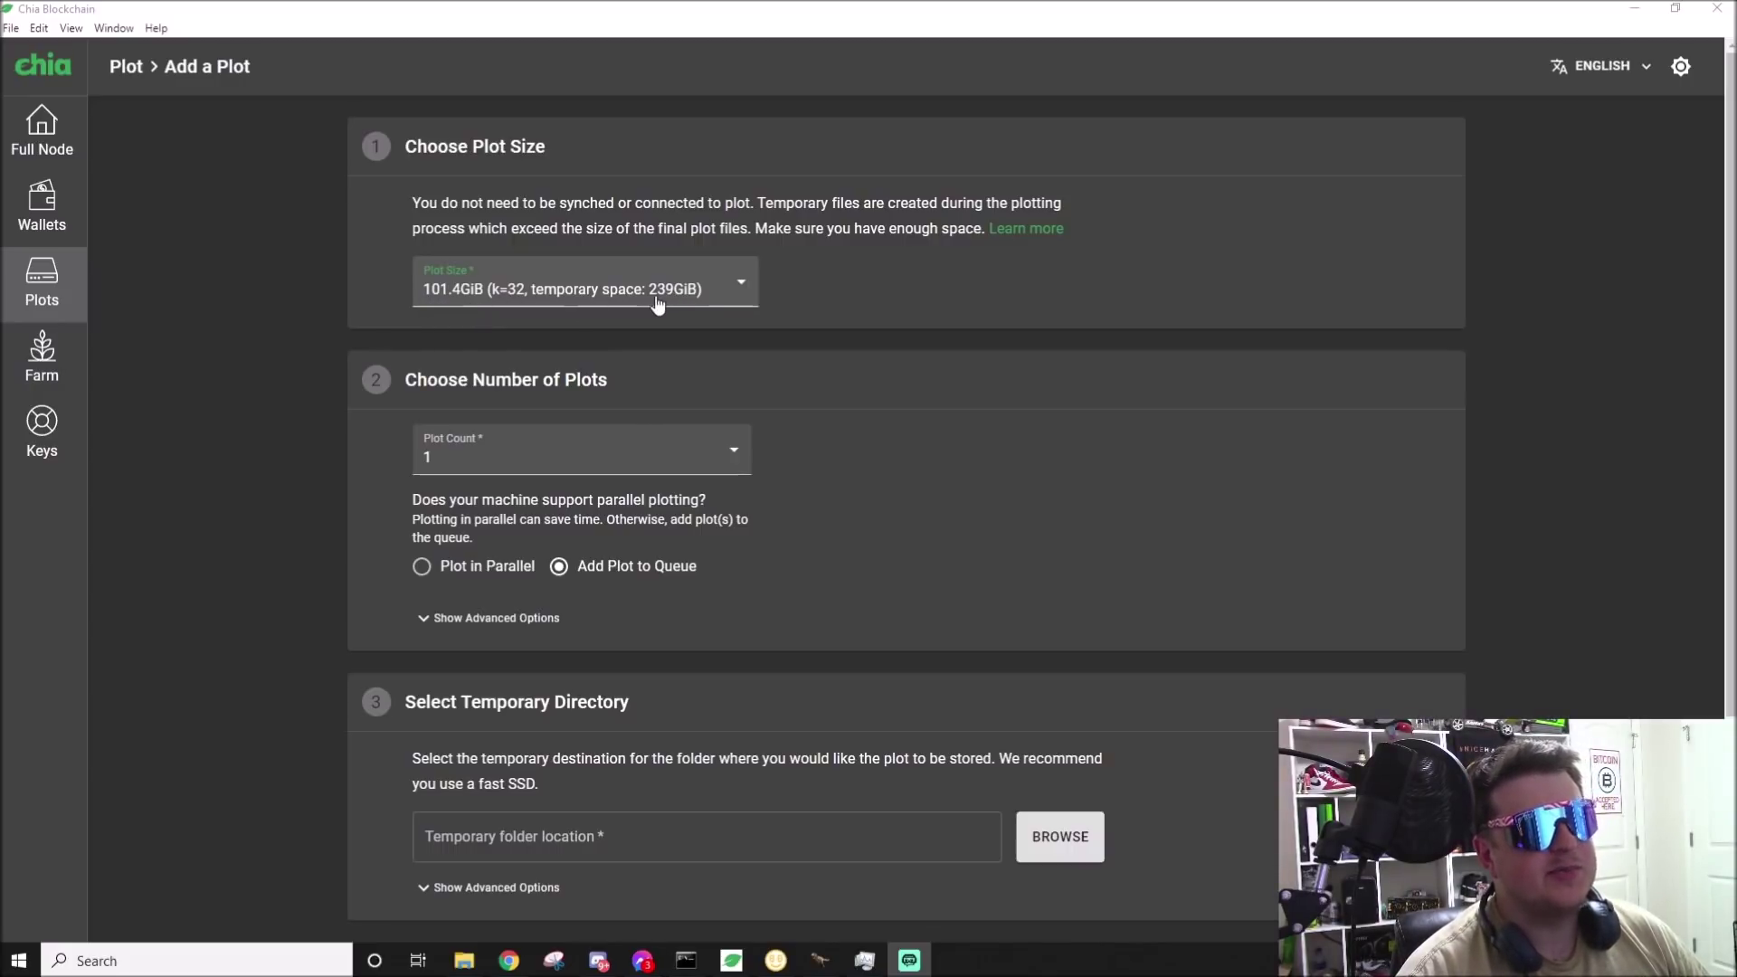
Switch the new plot to Plot in Parallel and reveal the advanced options
scroll(561, 264, down, 2)
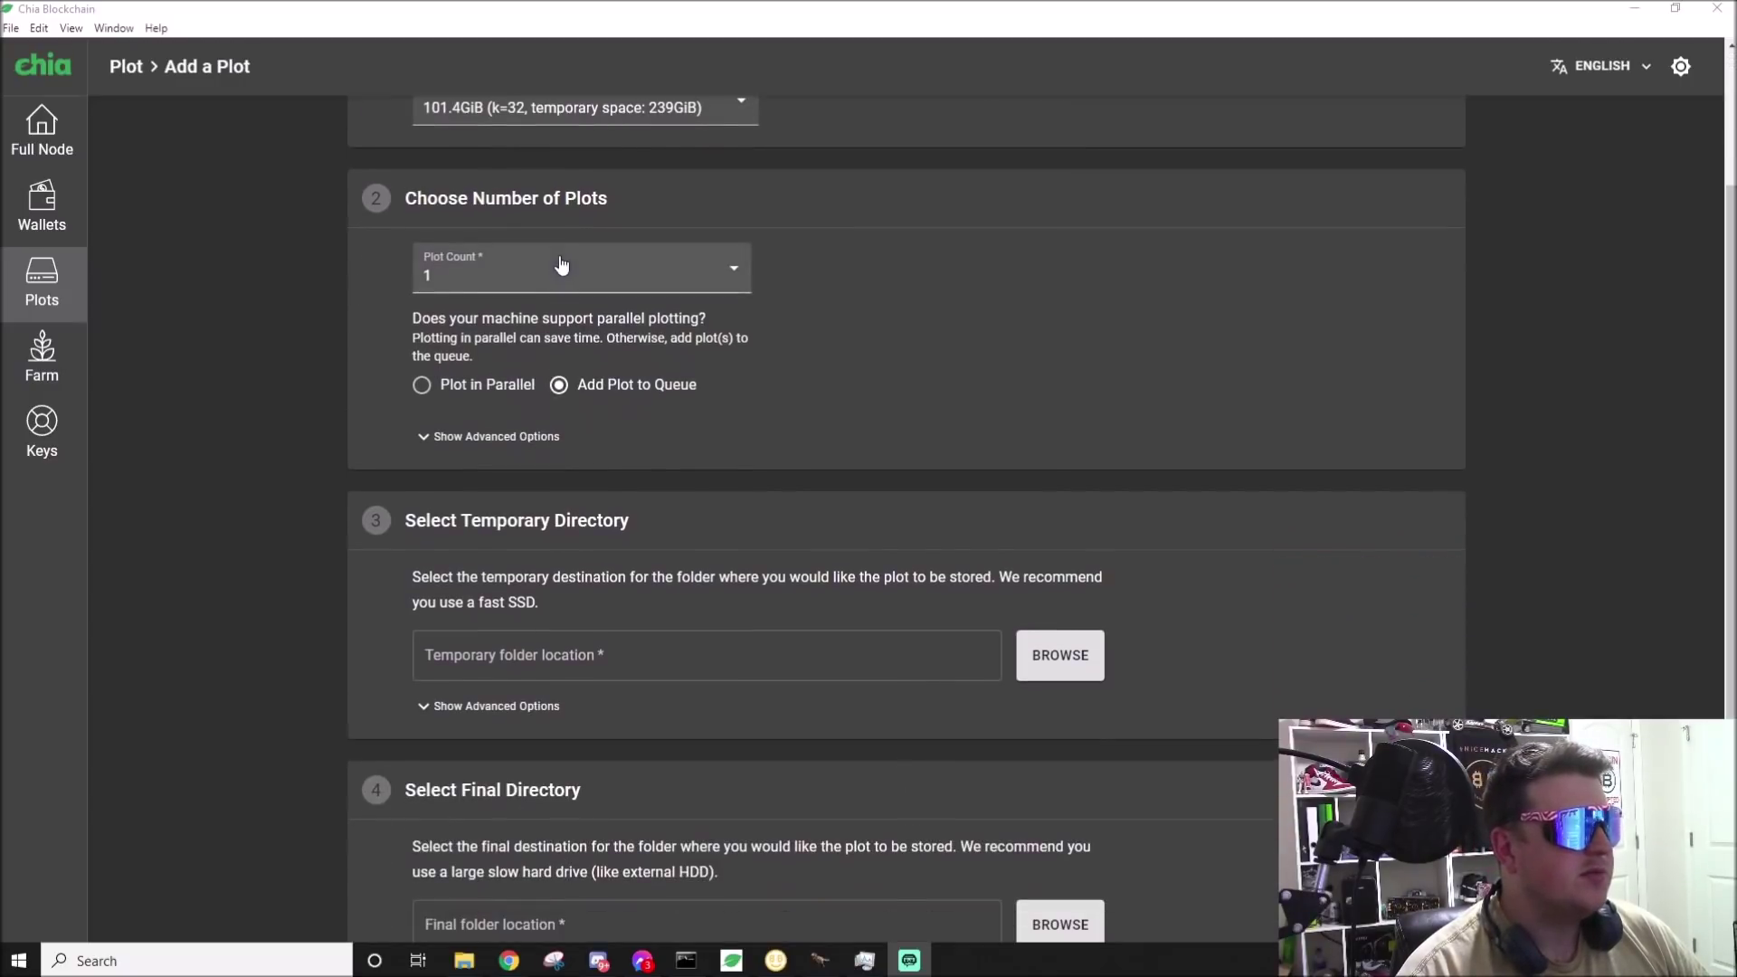
click(422, 386)
click(427, 527)
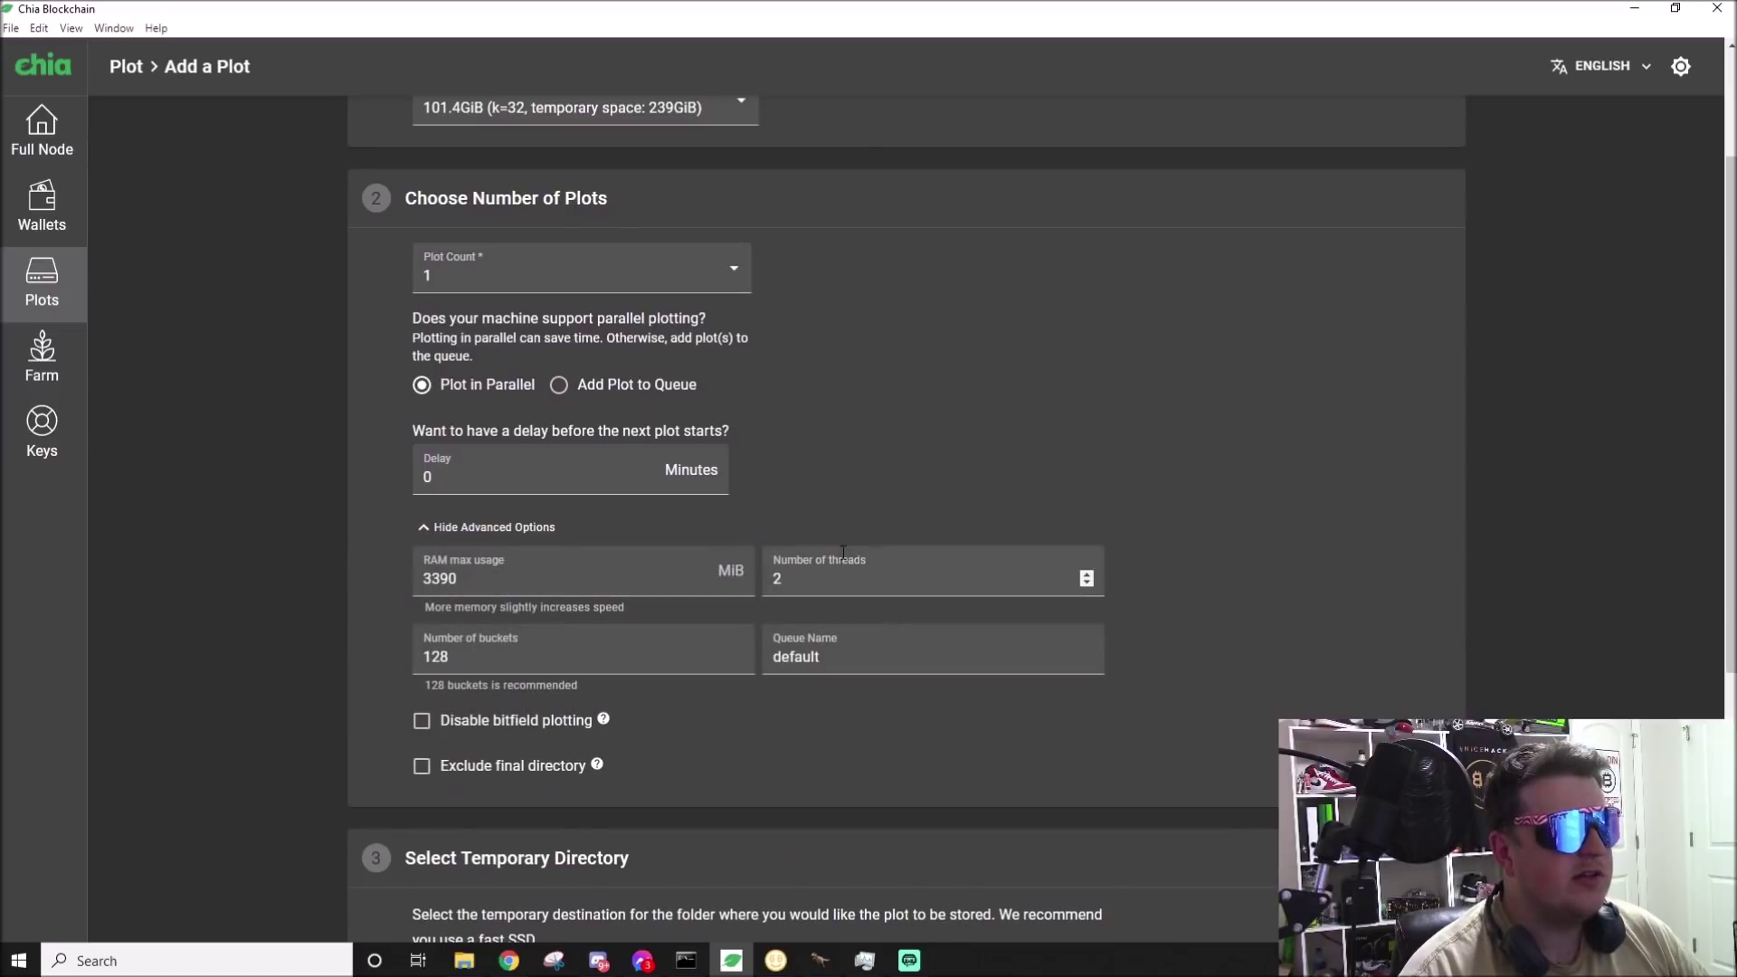
scroll(701, 571, down, 1)
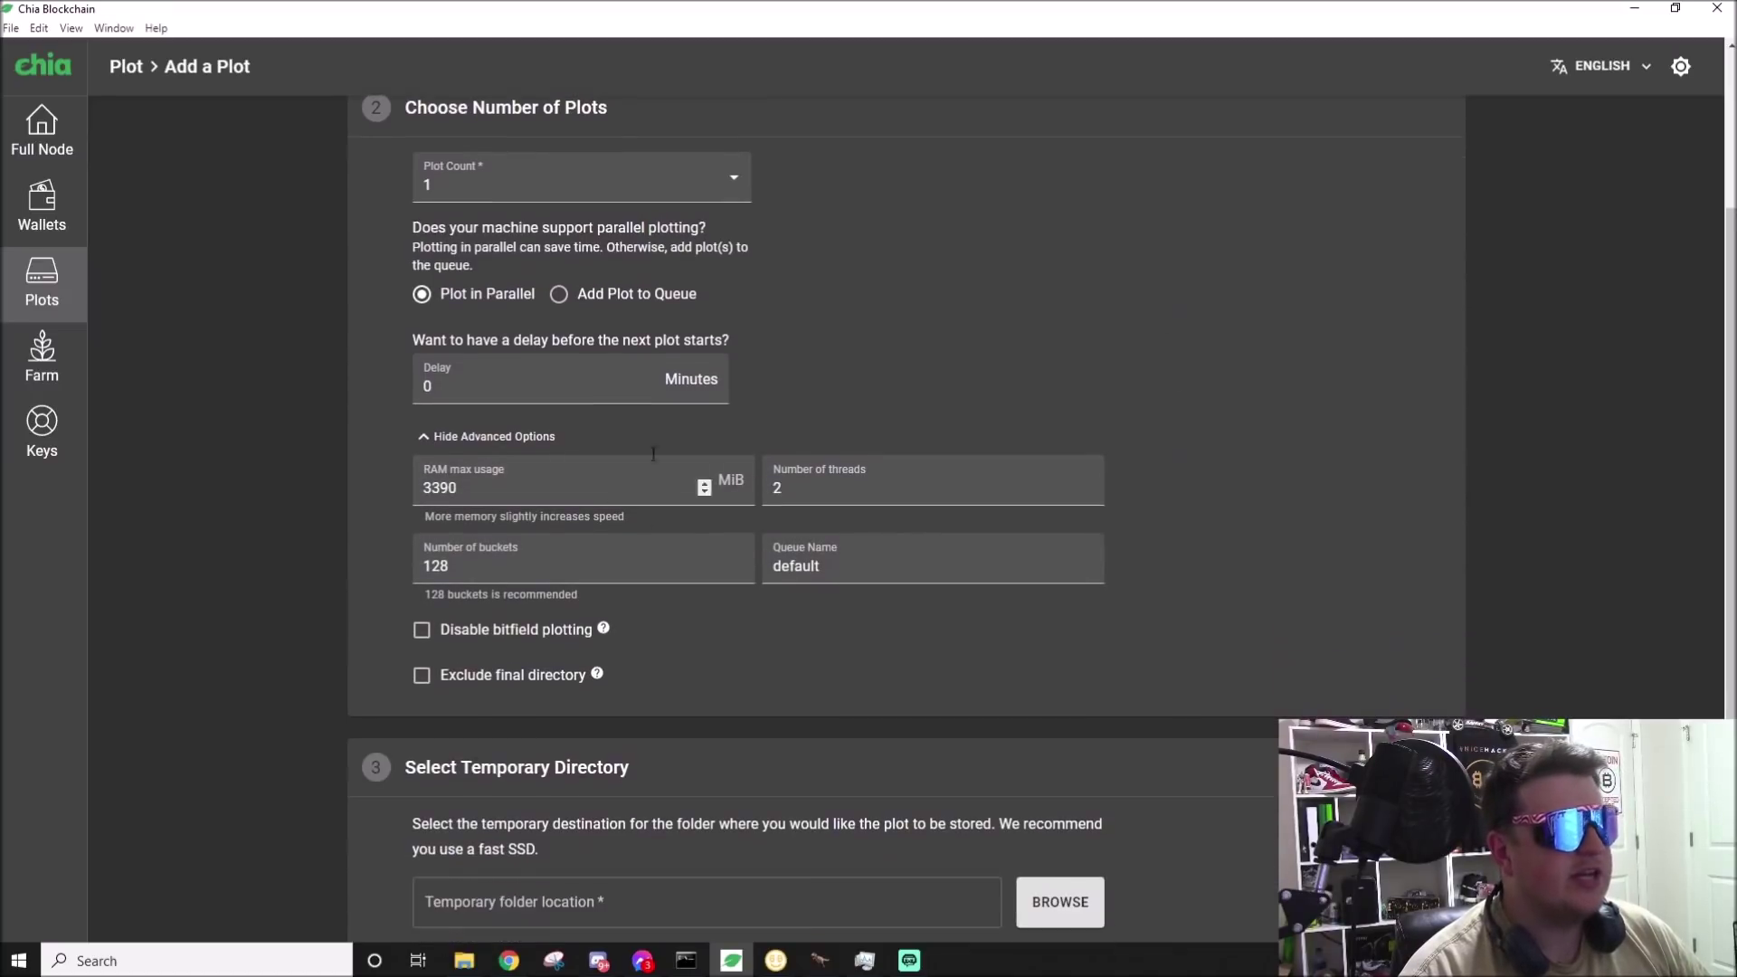
scroll(650, 466, down, 2)
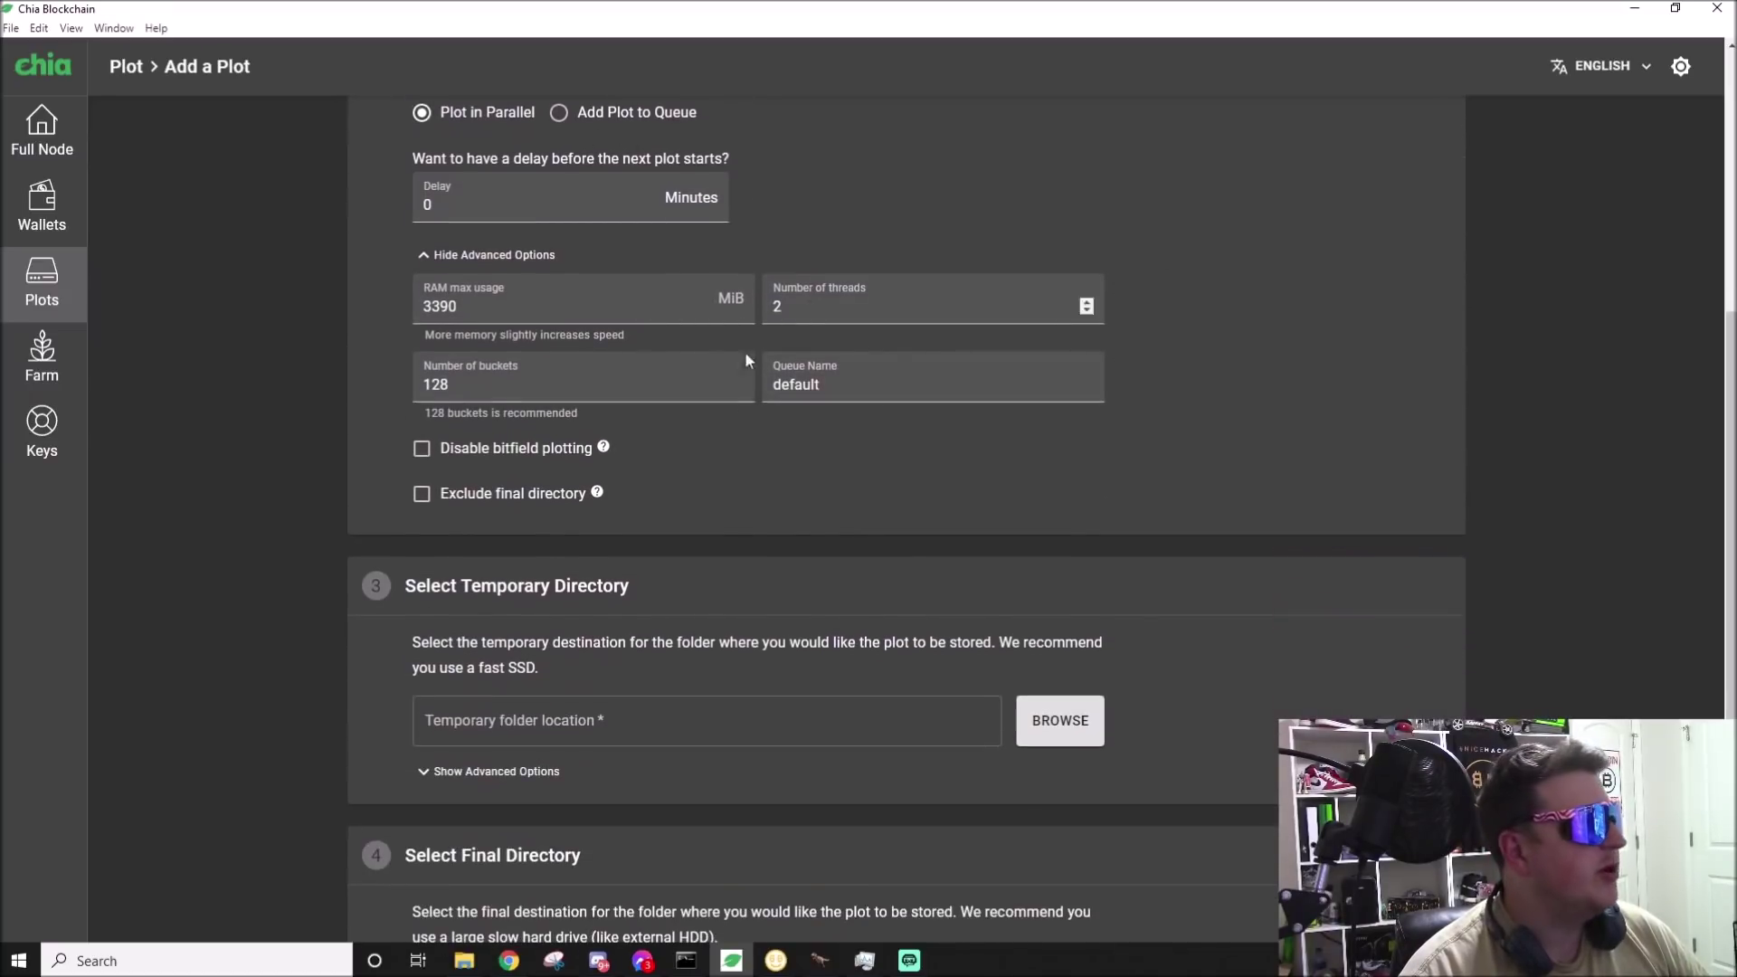
scroll(803, 395, down, 2)
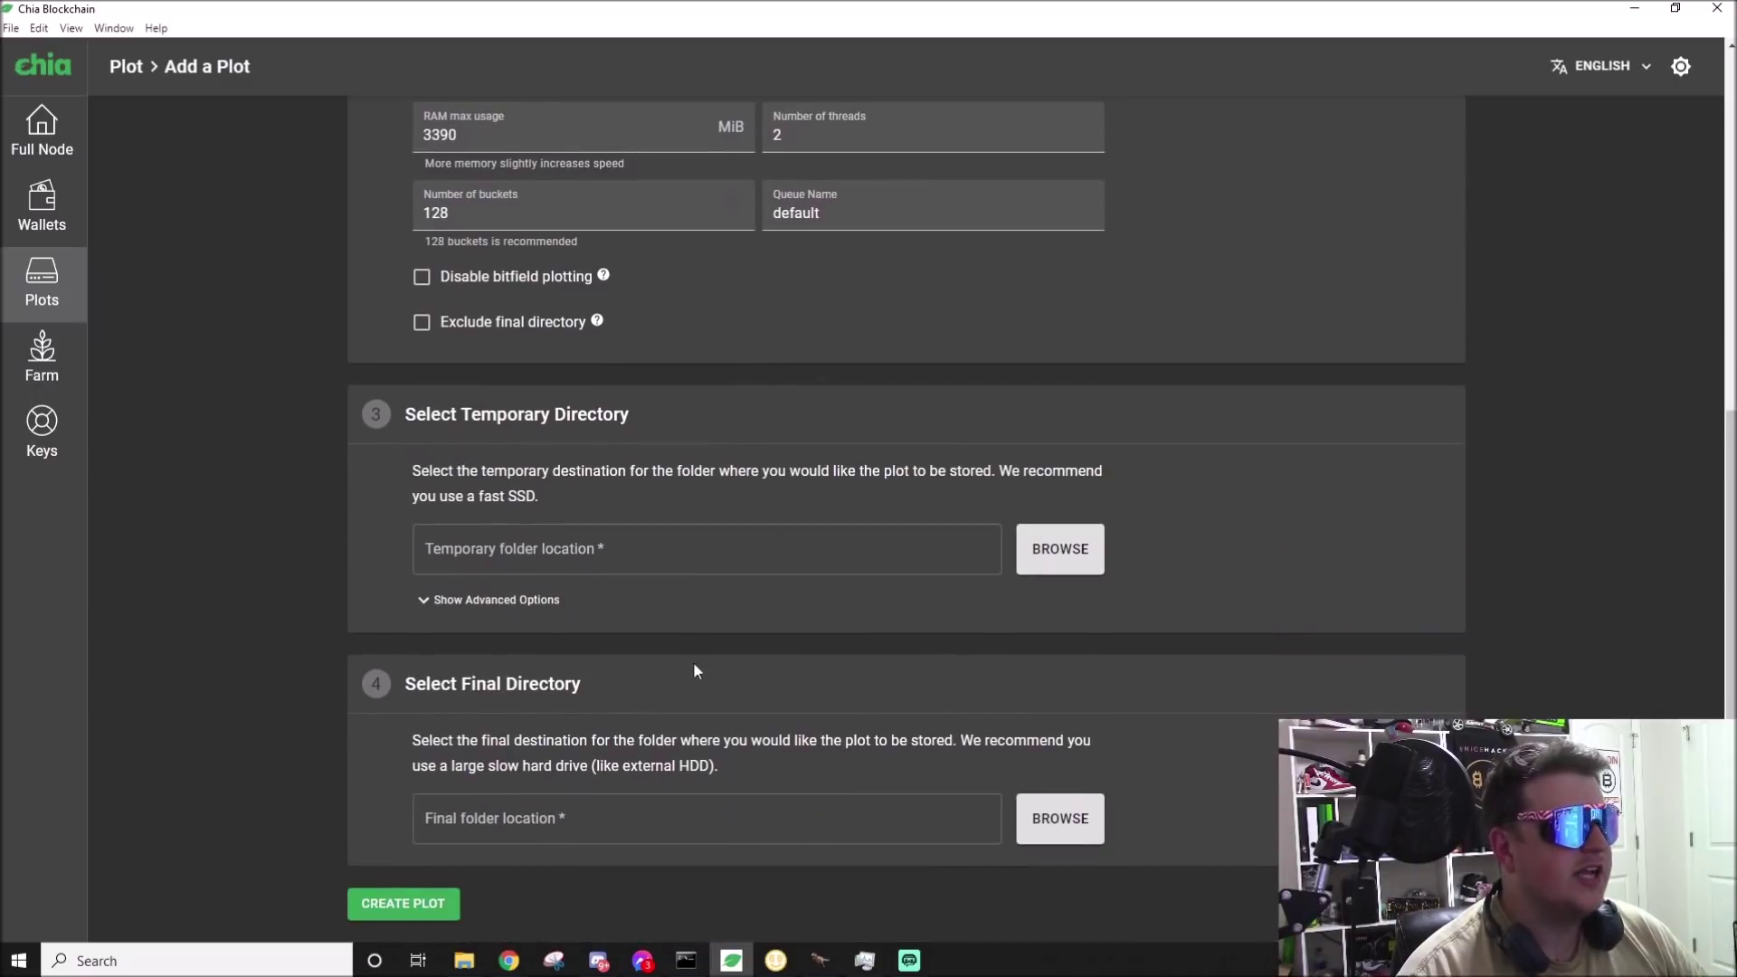
Set the temporary directory to E:\chia
click(1081, 554)
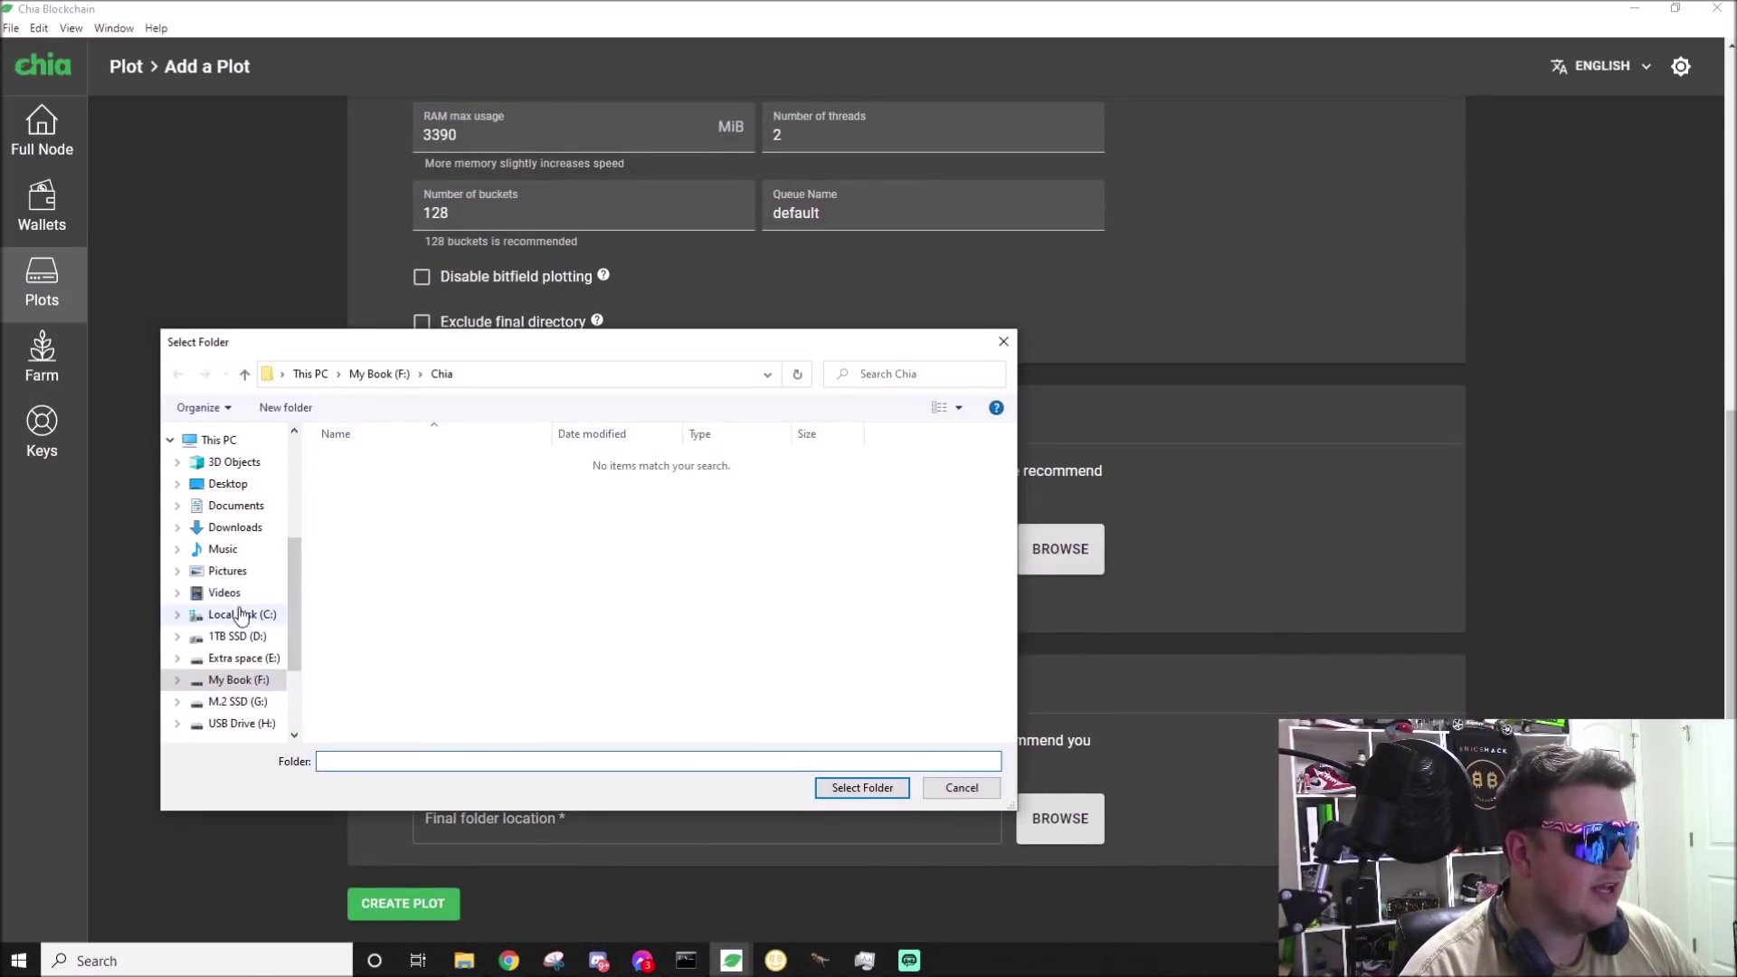
click(215, 442)
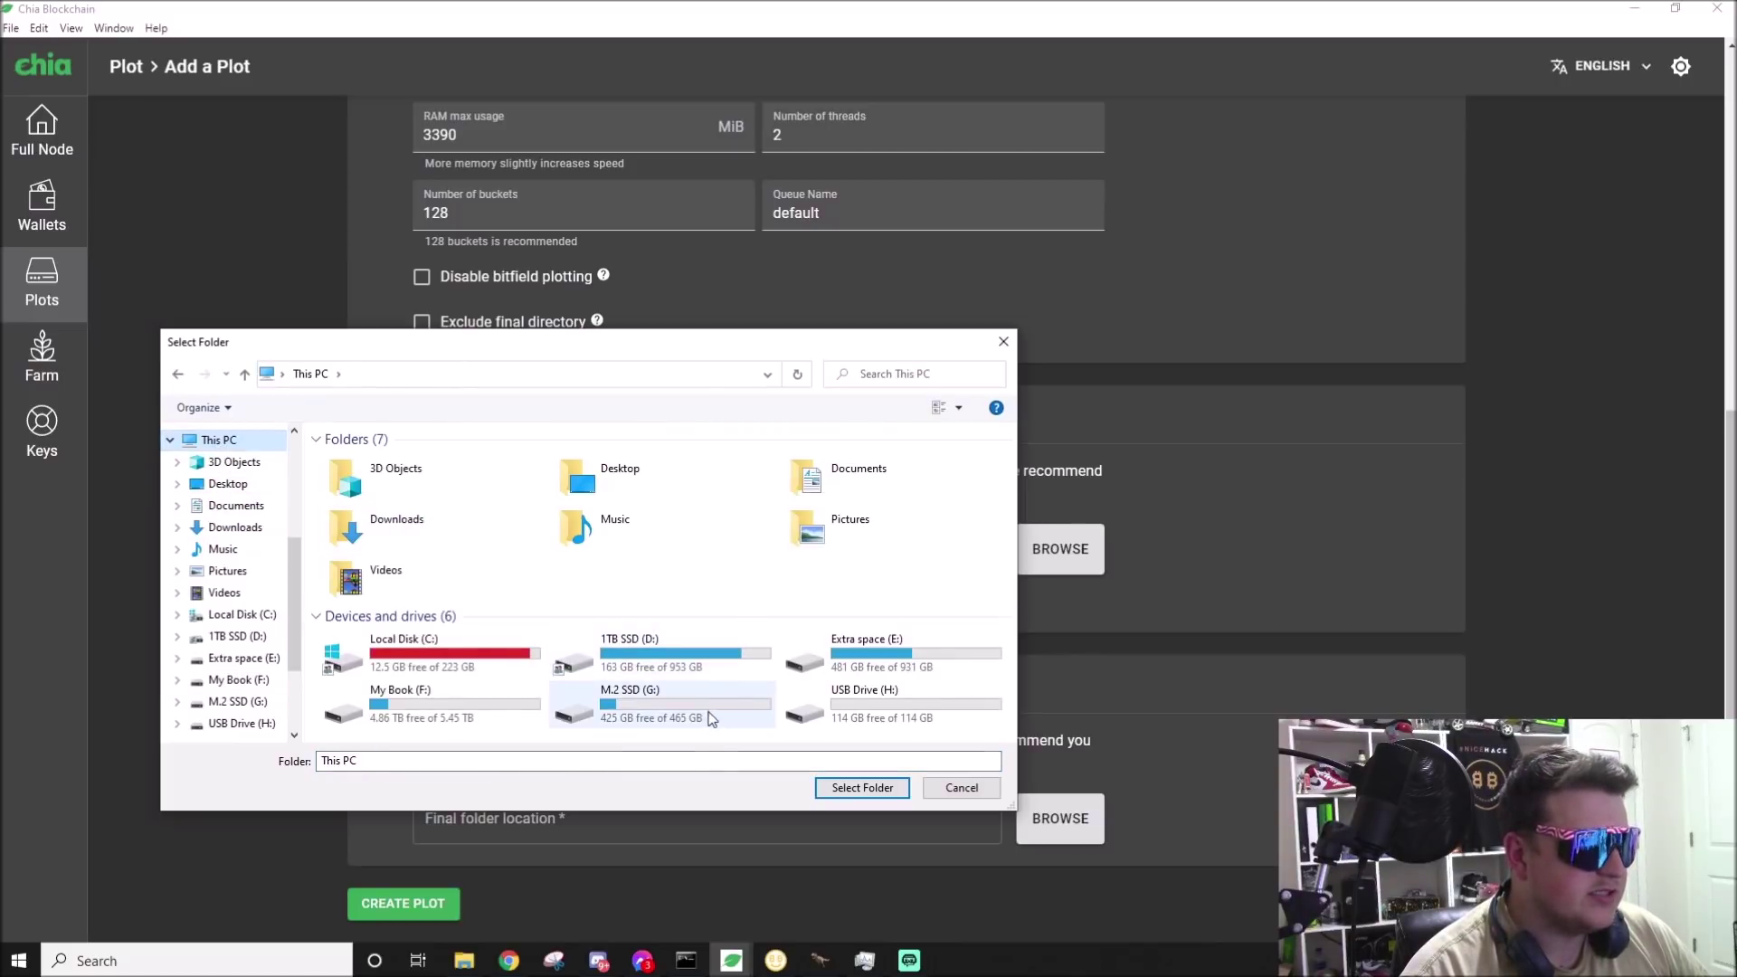
double_click(934, 657)
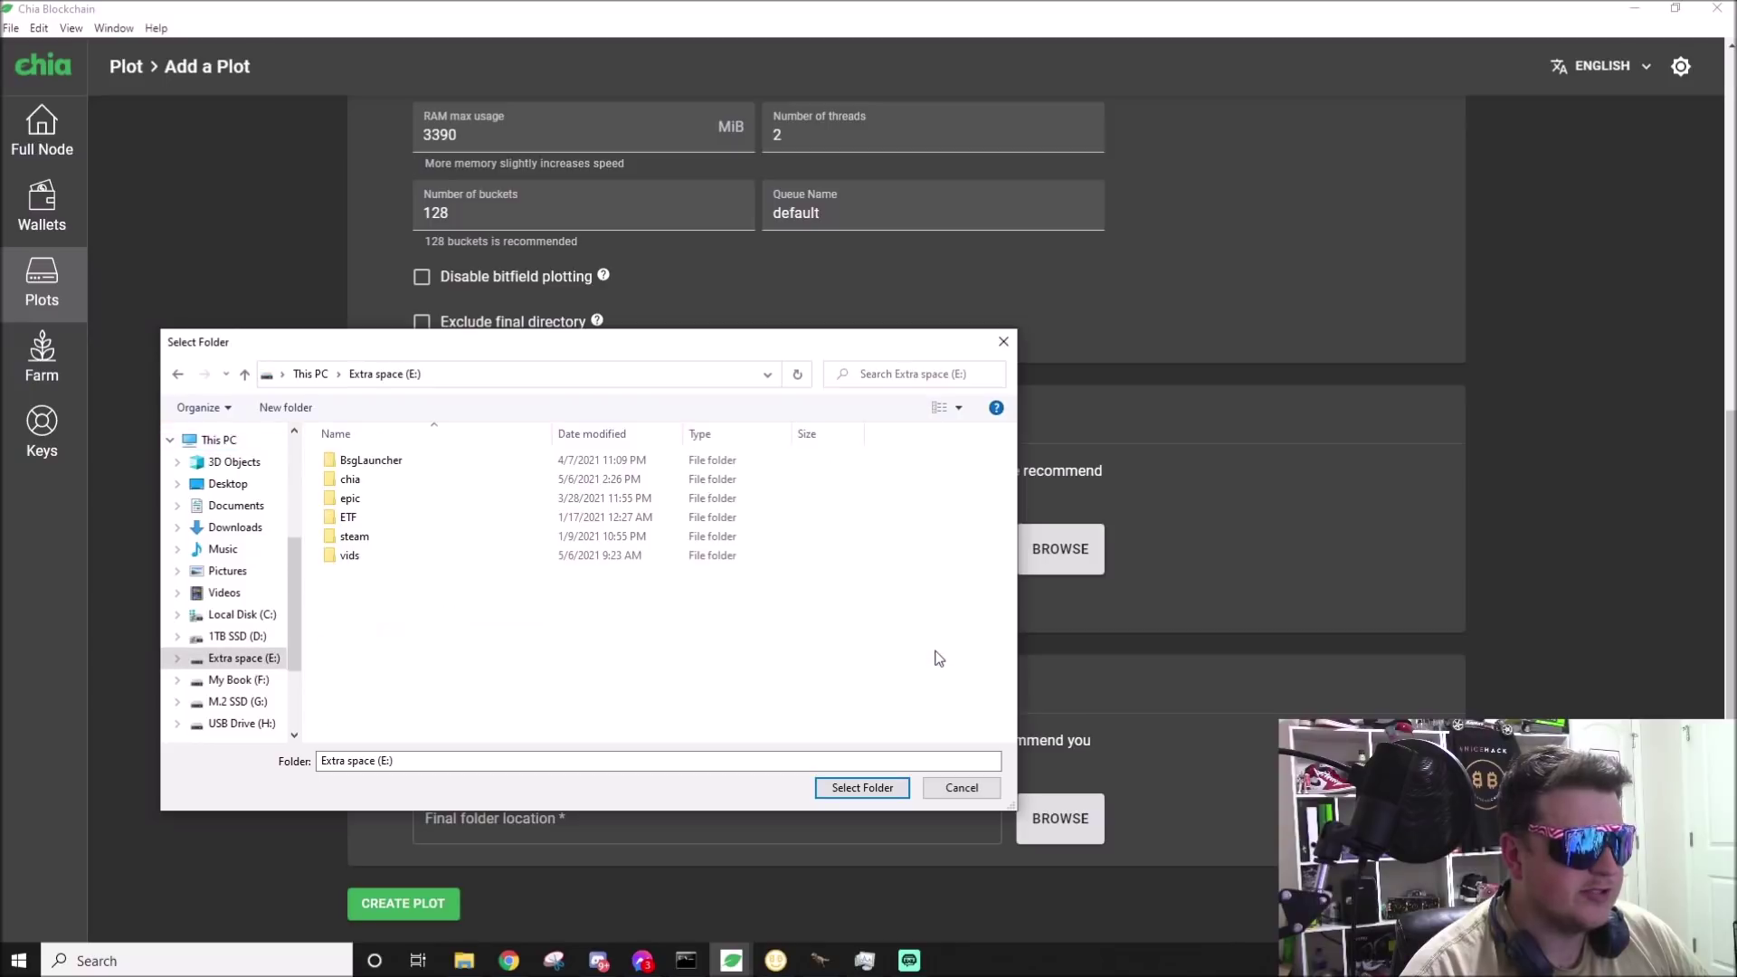
double_click(399, 480)
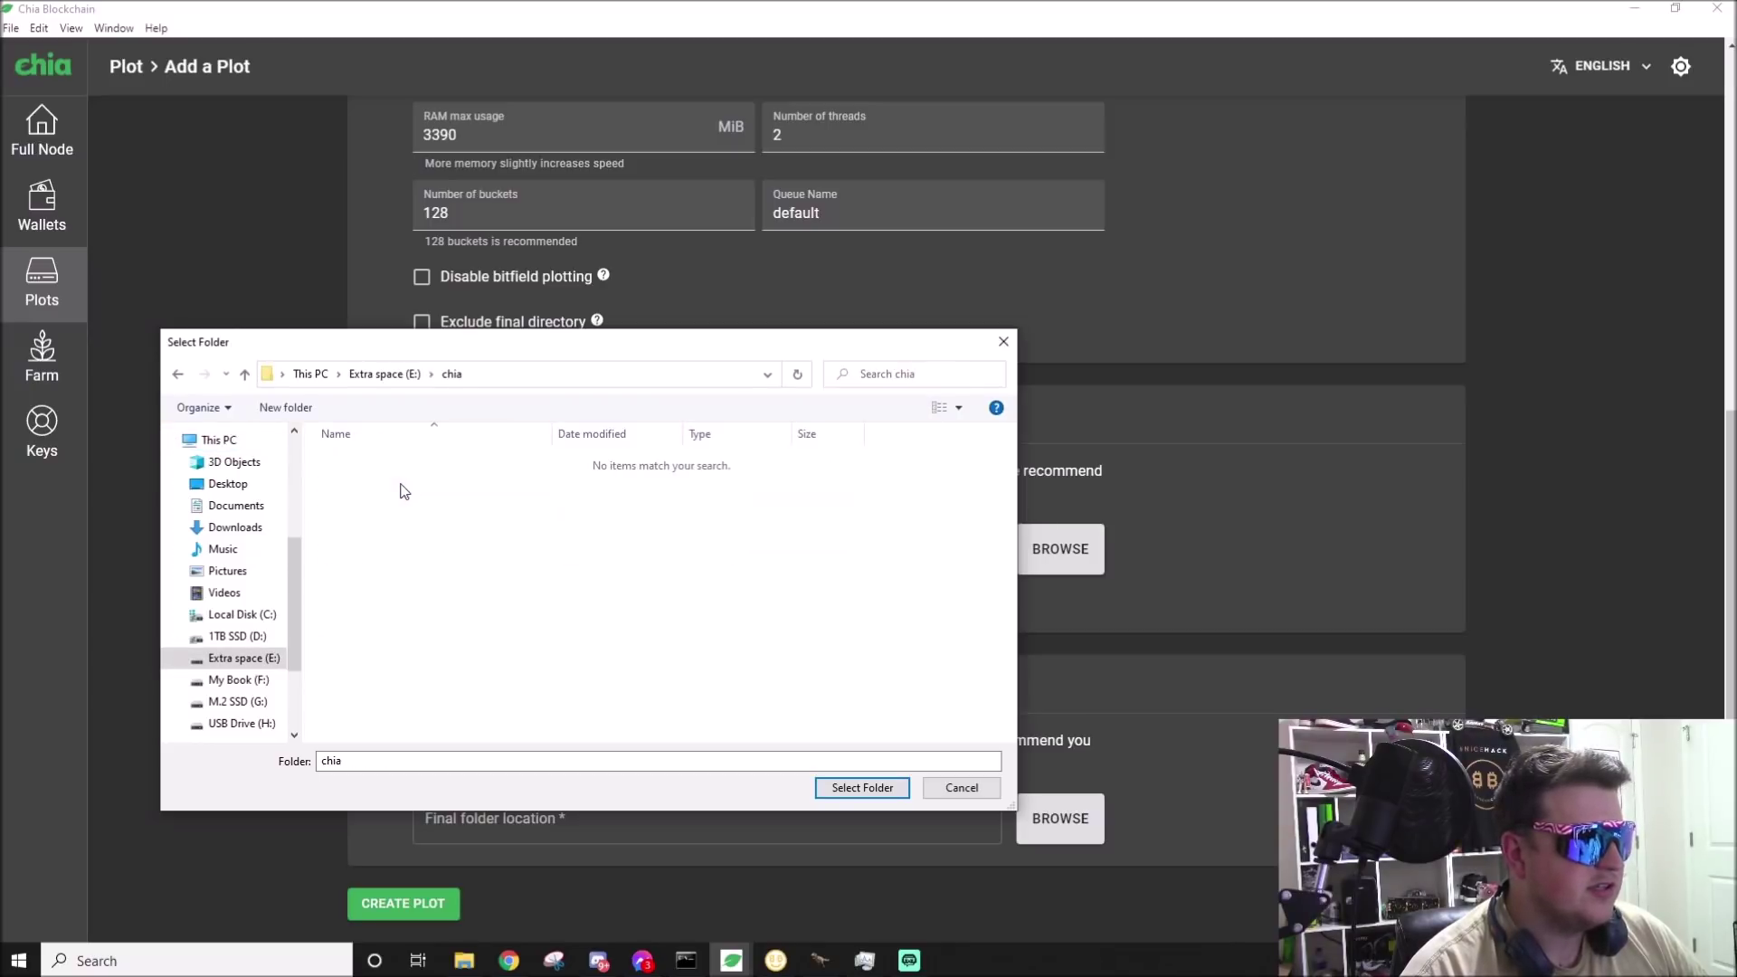
click(861, 788)
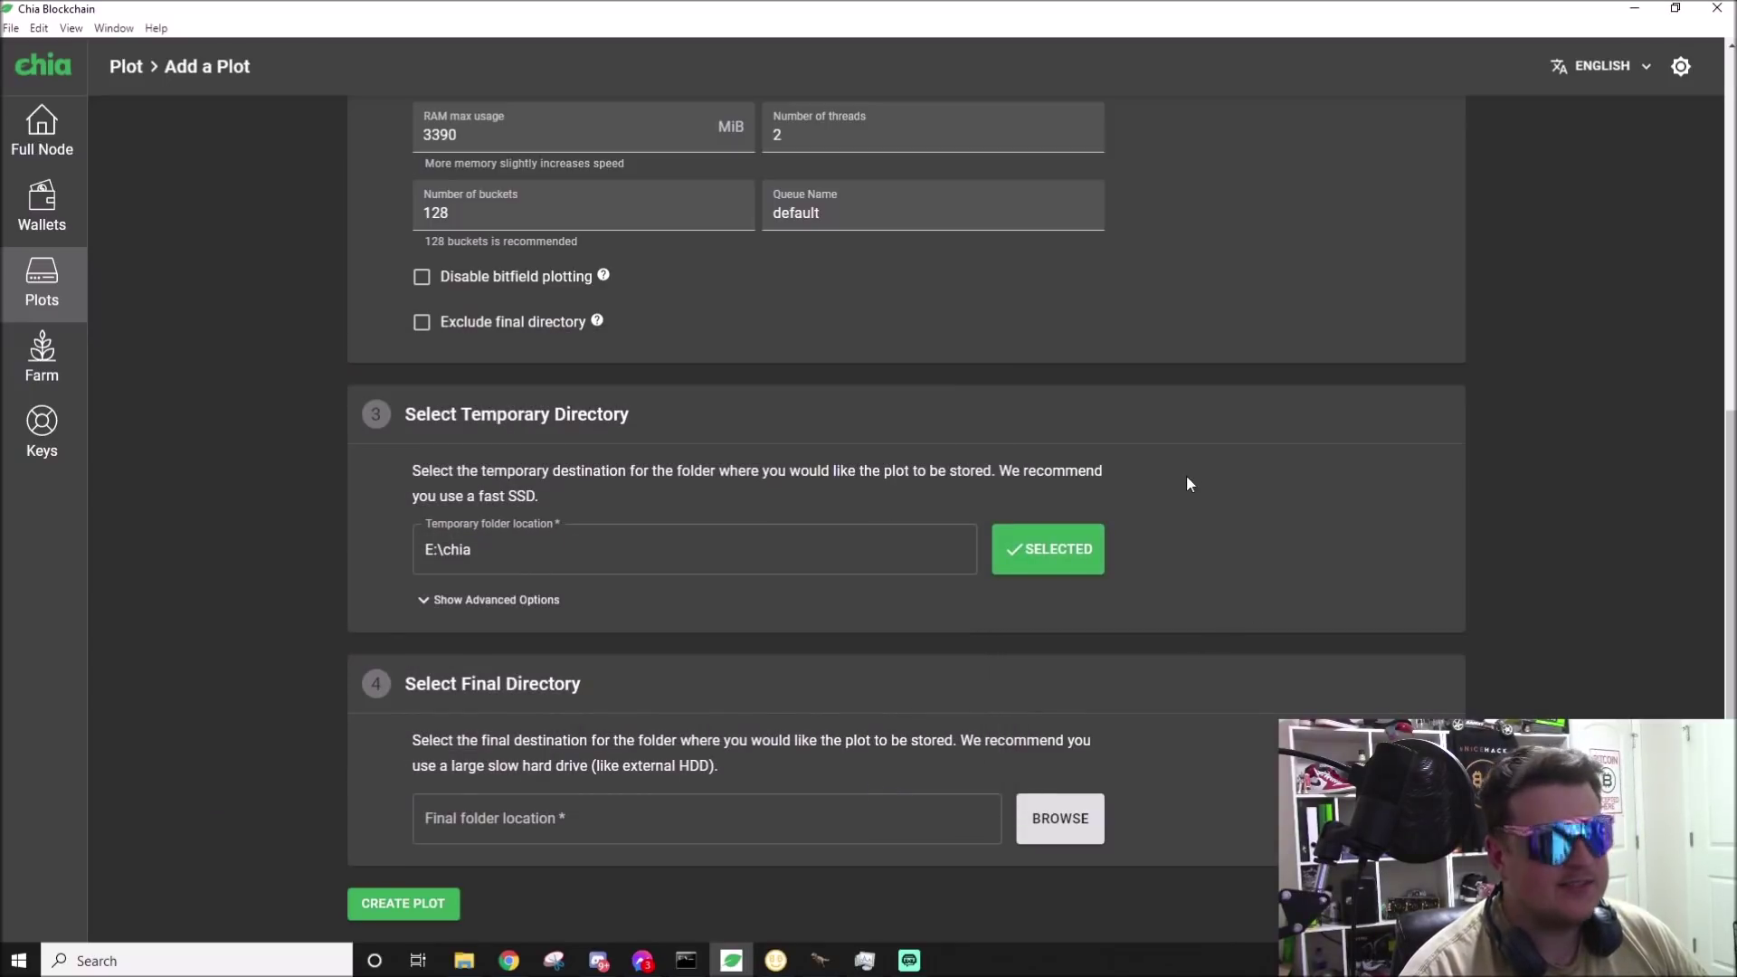
Set USB Drive (H:) as the final directory and create the plot
click(1070, 827)
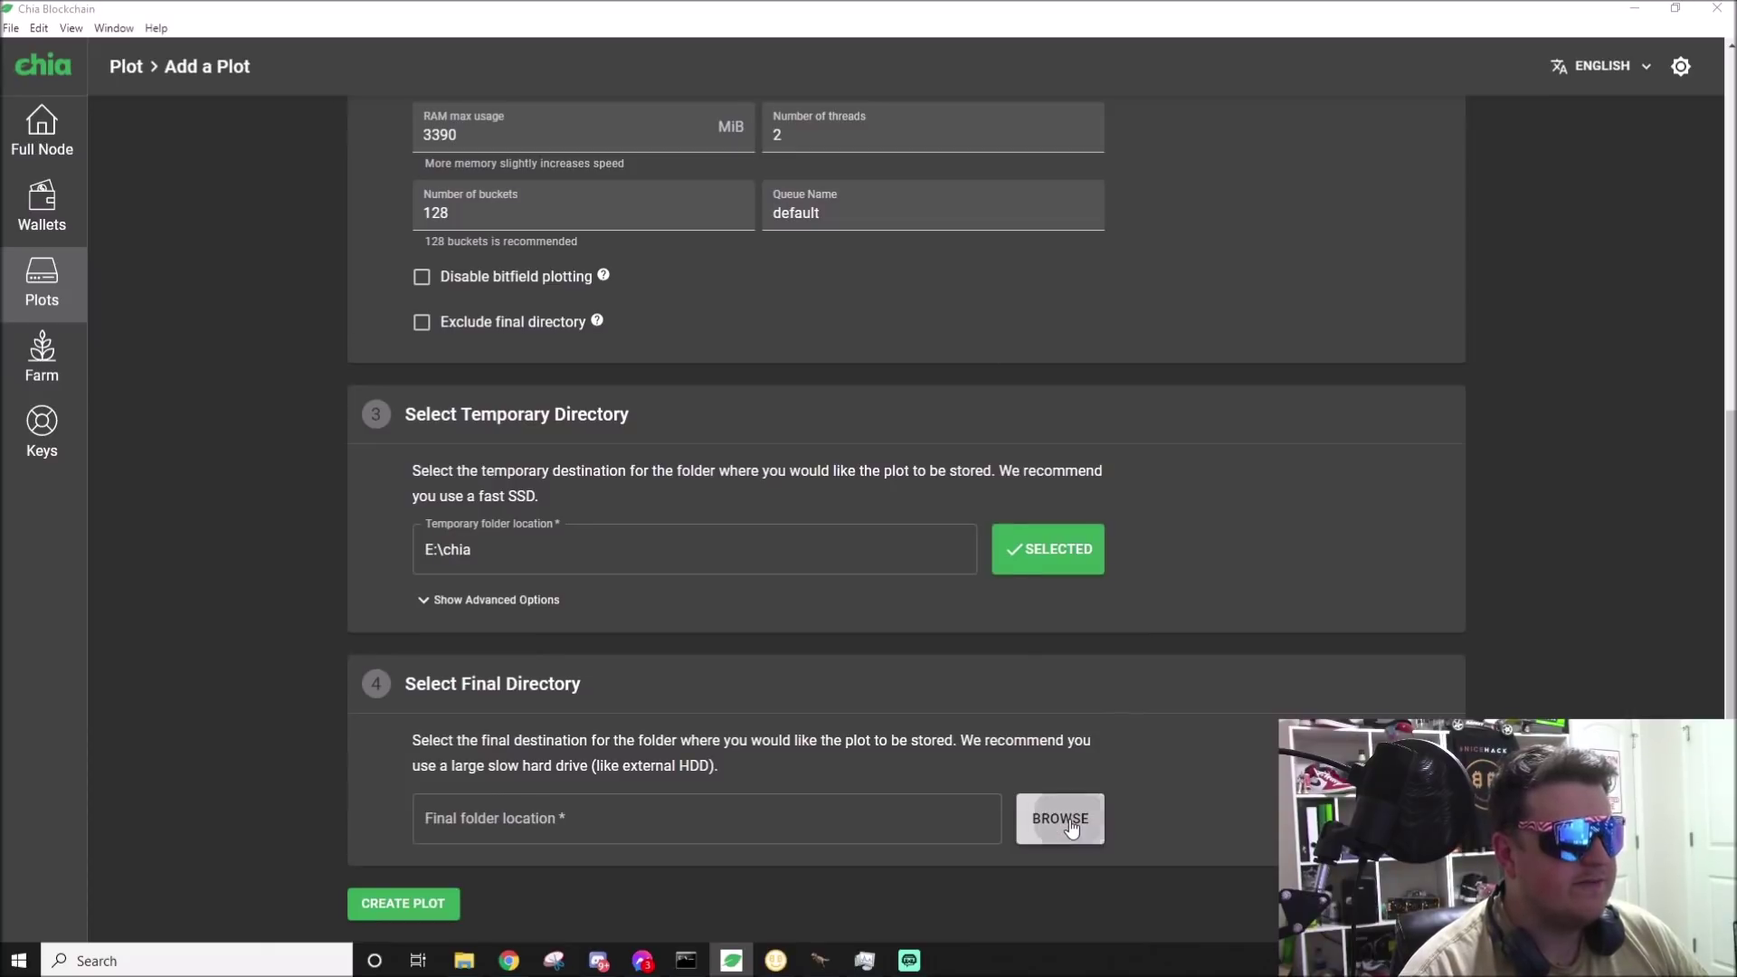
click(218, 441)
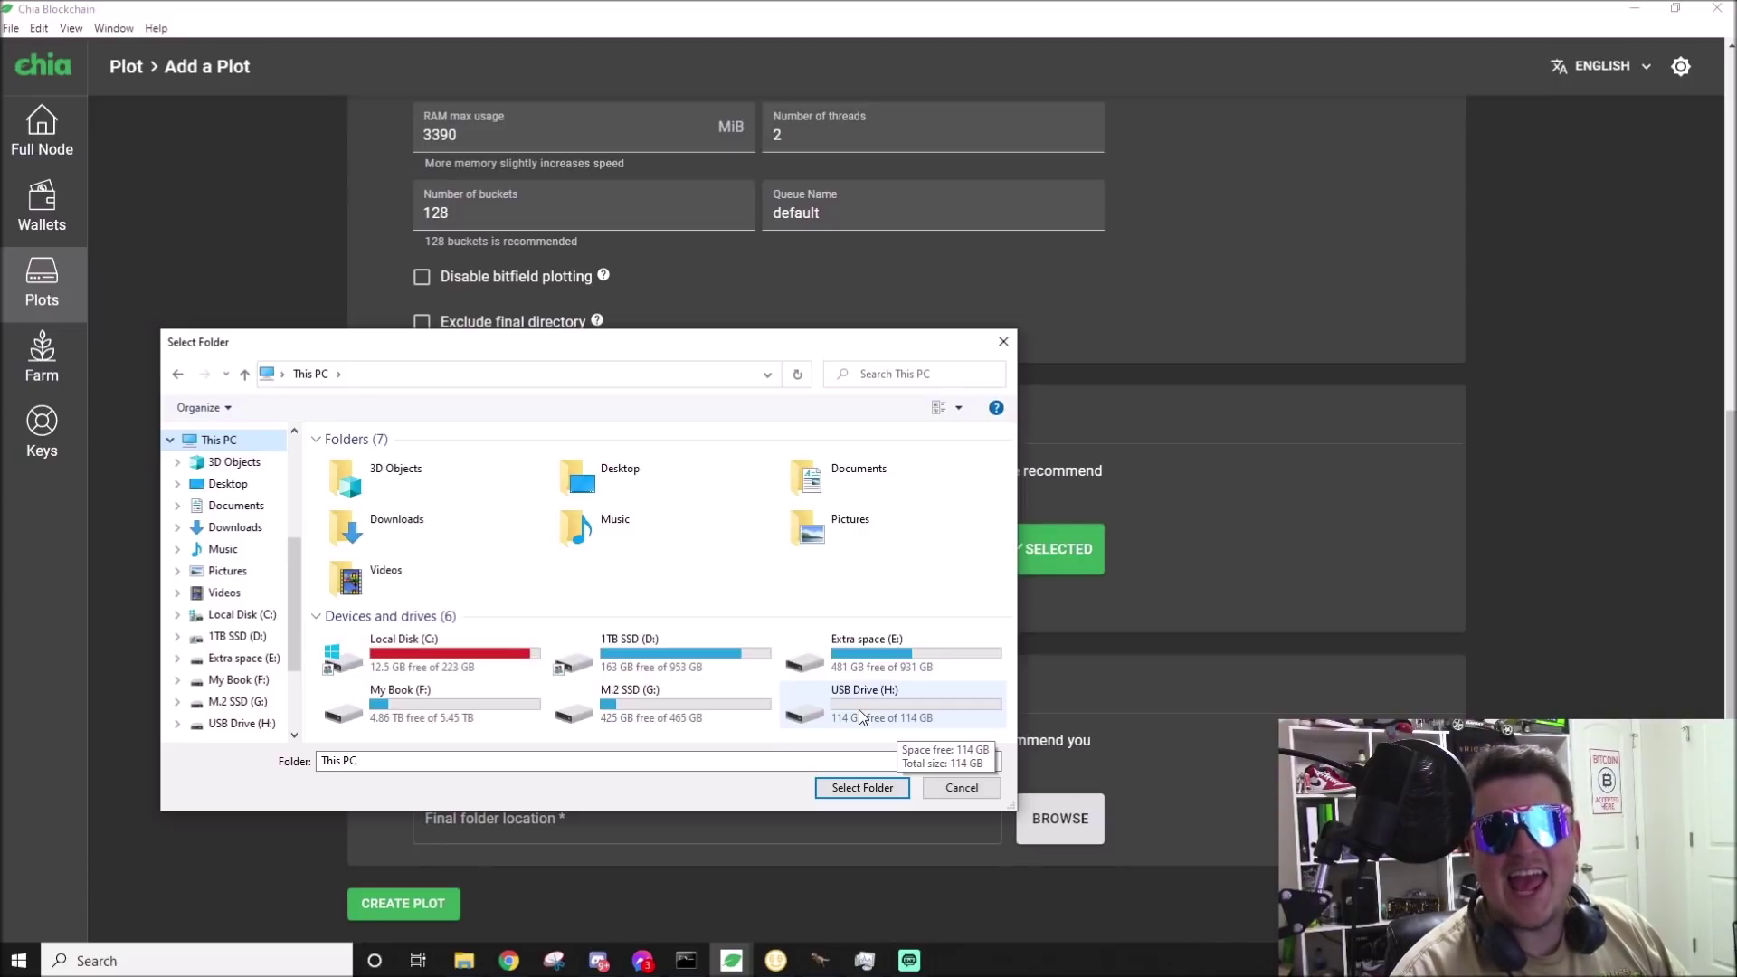
click(860, 709)
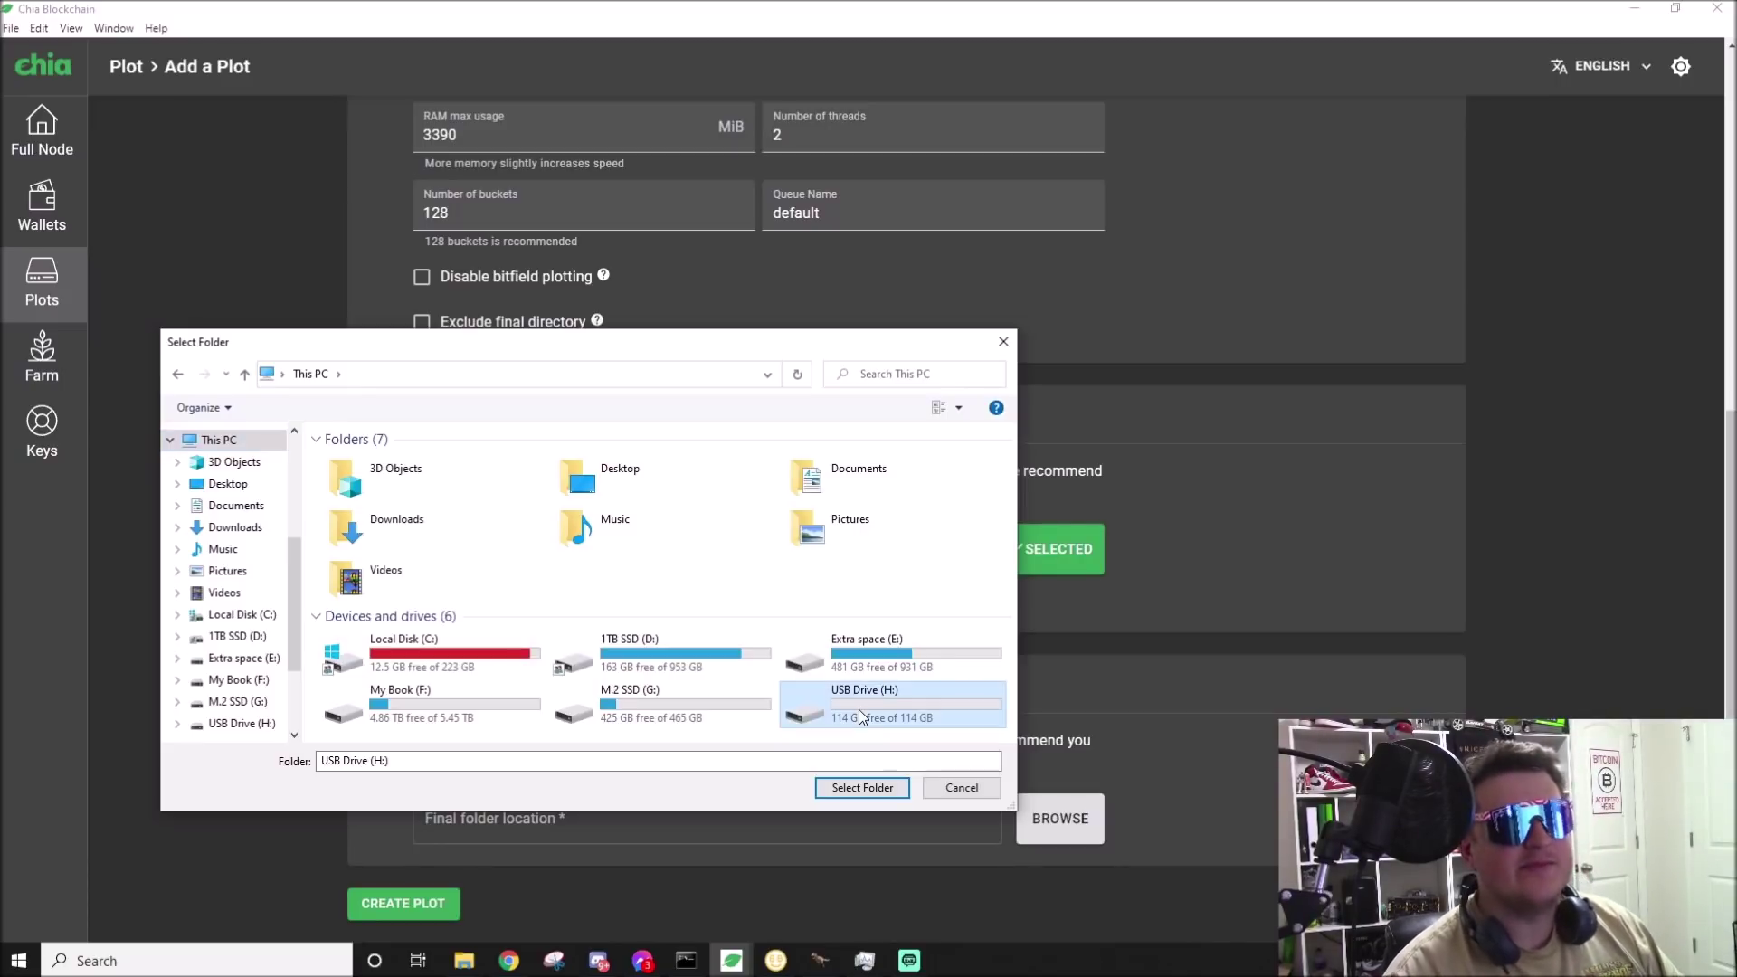
click(856, 787)
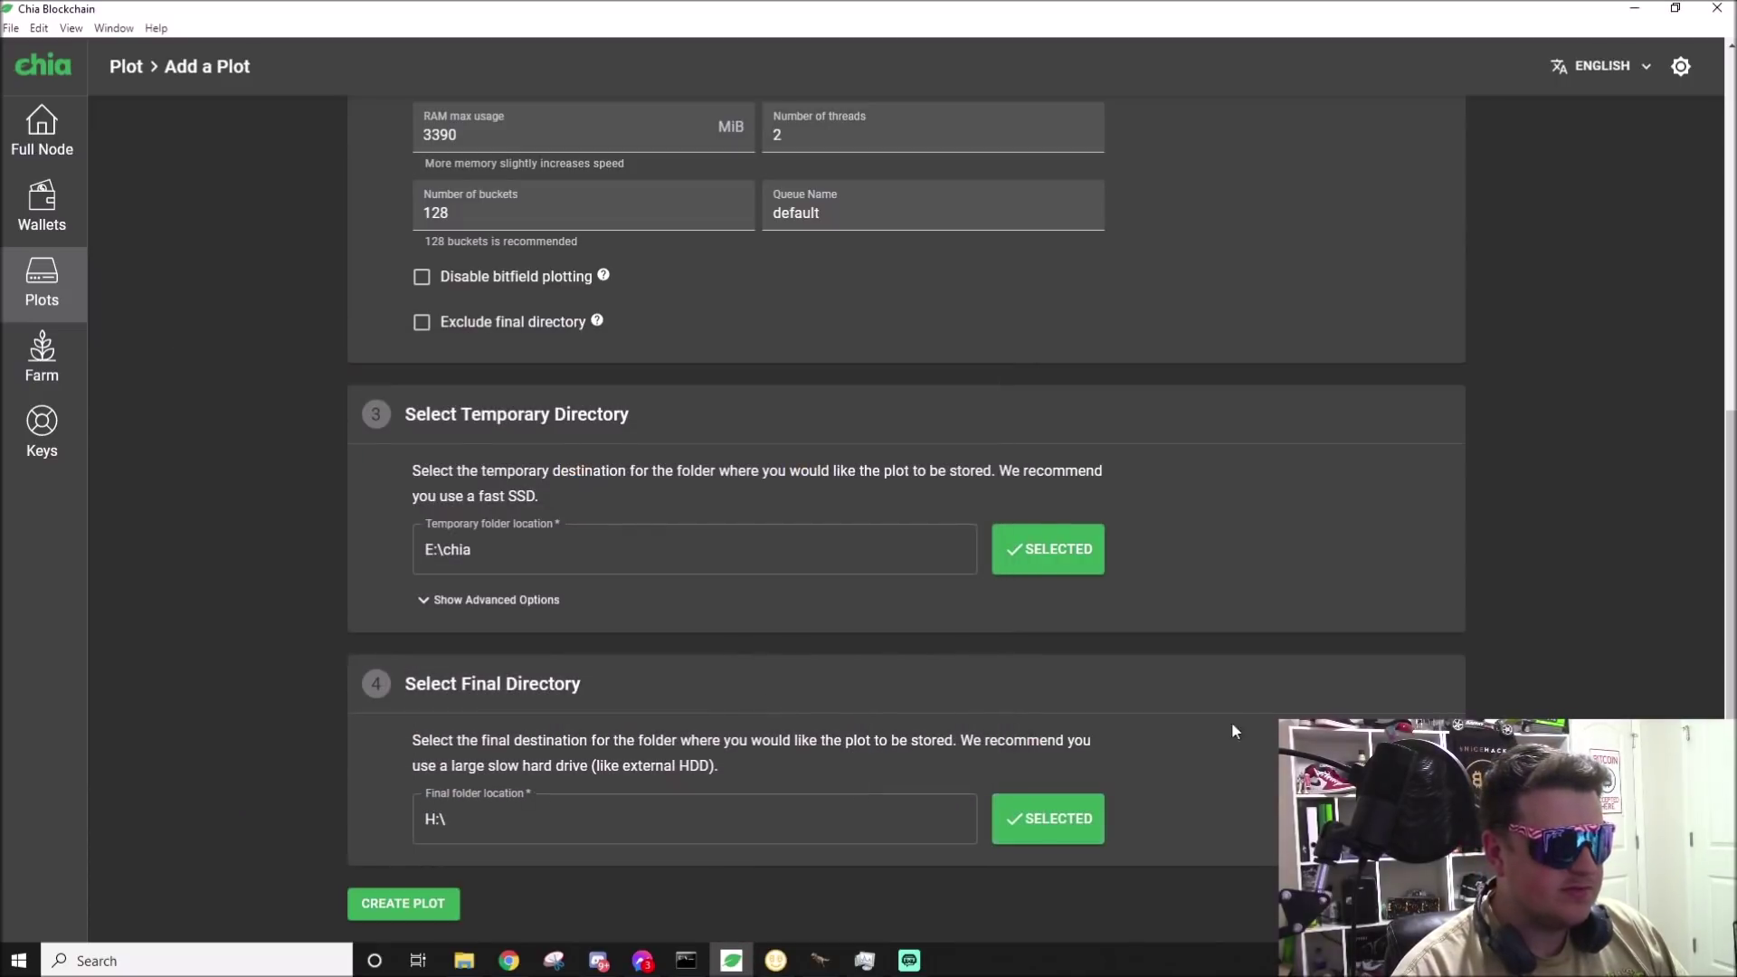
click(442, 916)
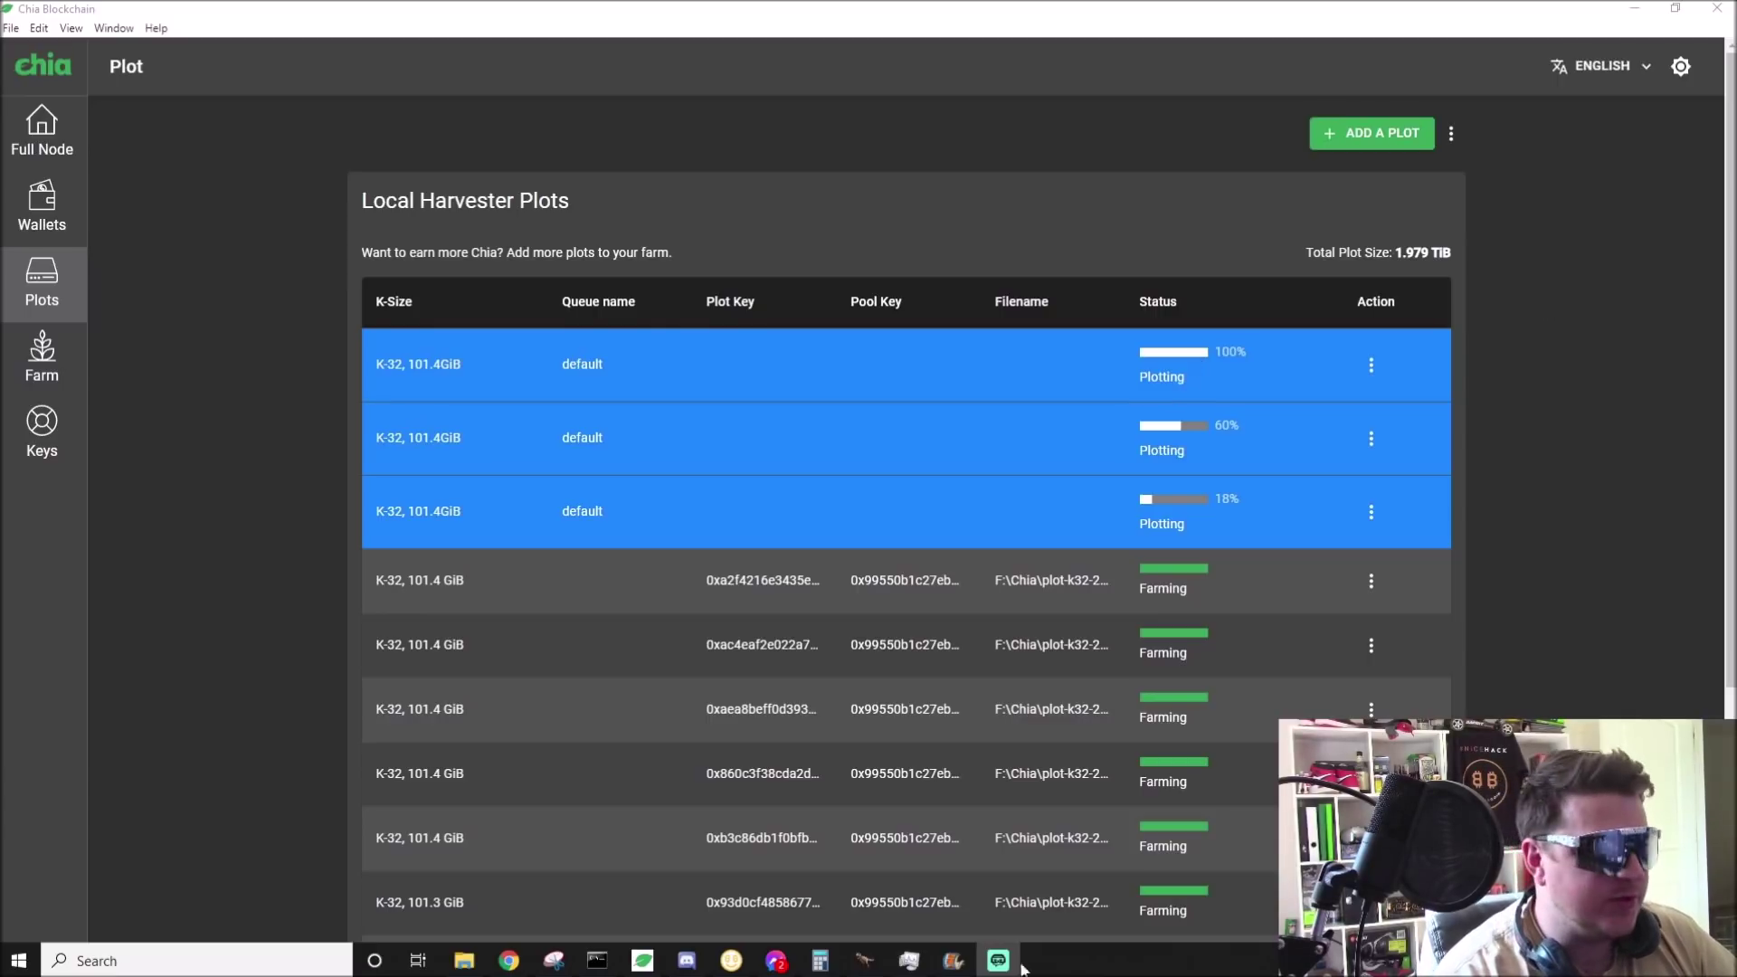
After watching the three plots progress, bring up a File Explorer window showing This PC's drives
mouse_move(464, 961)
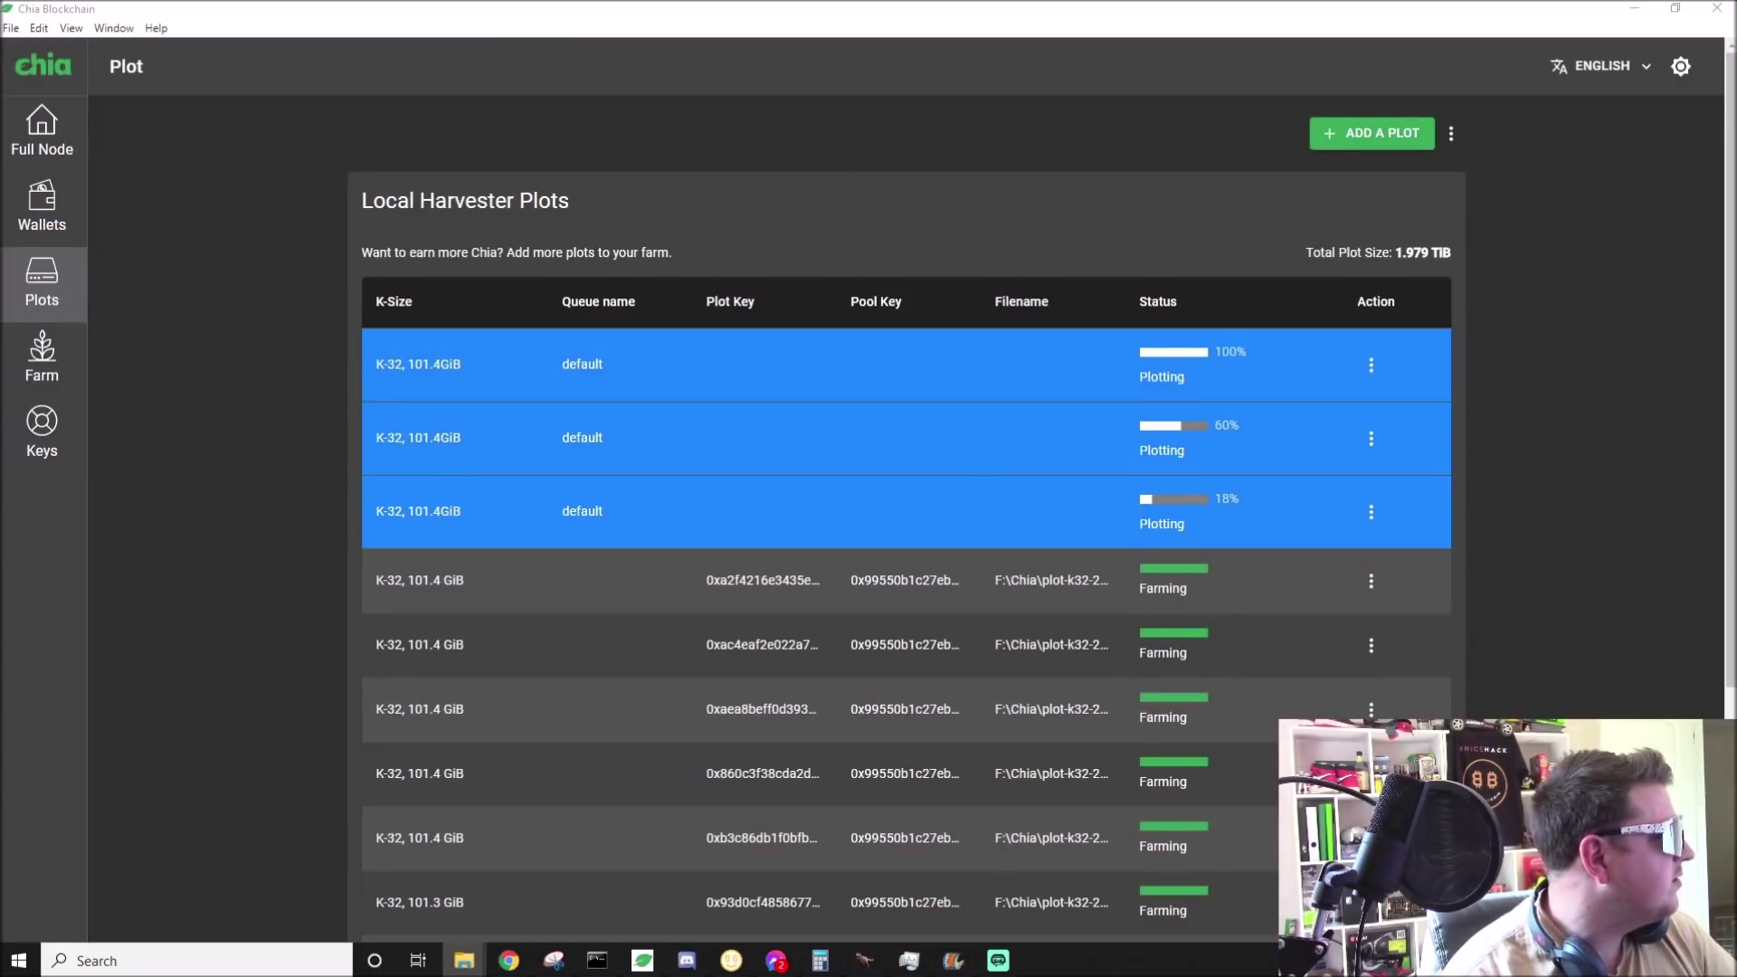
key(super+e)
Check that USB Drive (H:) has 114 GB free of 114 GB
drag(511, 256, 570, 247)
click(677, 553)
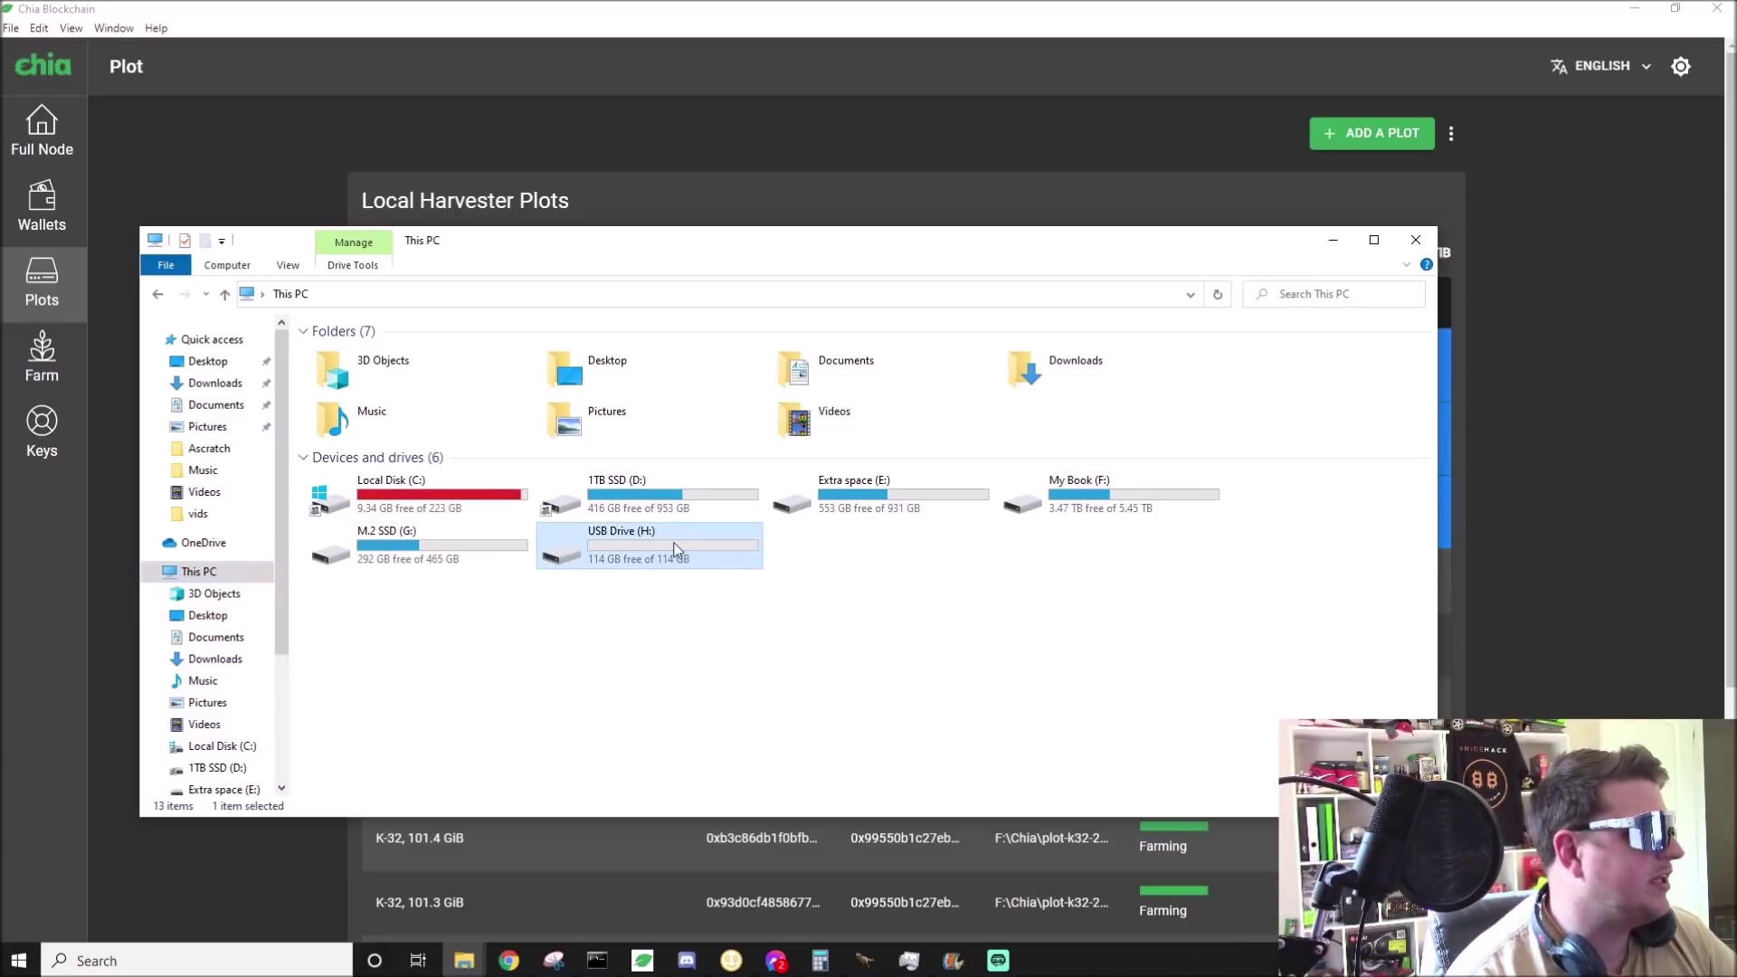
click(1330, 247)
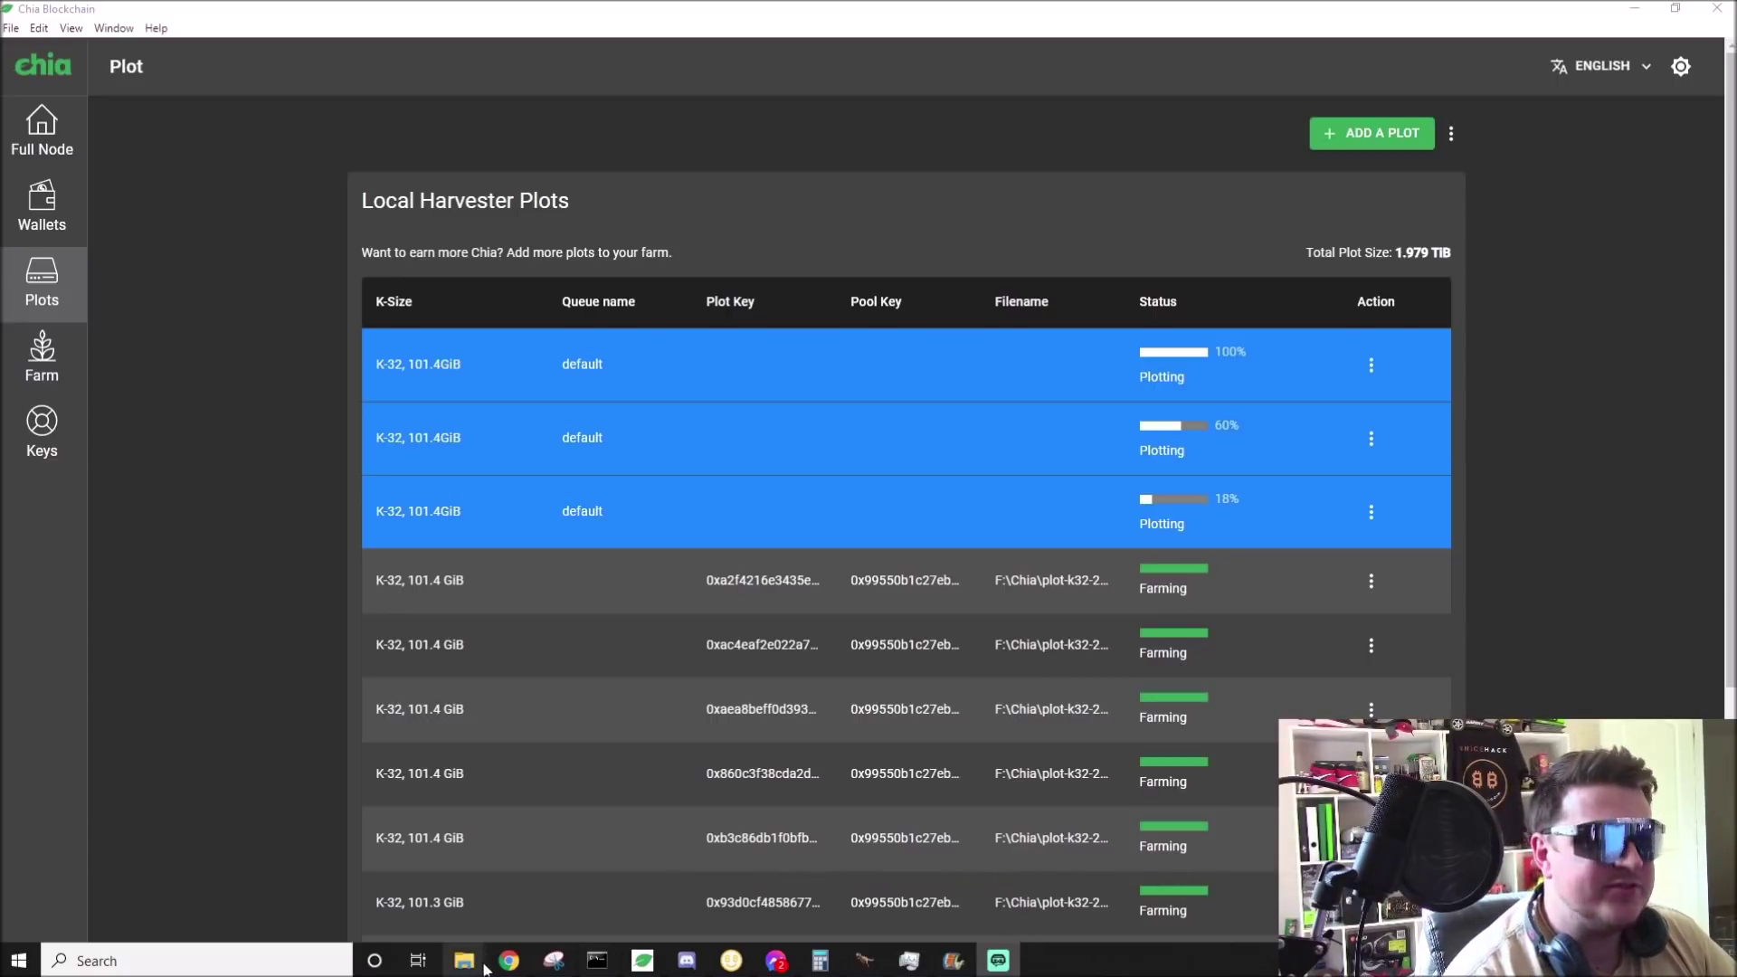
Restore Explorer on the .chia\mainnet\log folder and open debug.log
mouse_move(465, 960)
click(559, 856)
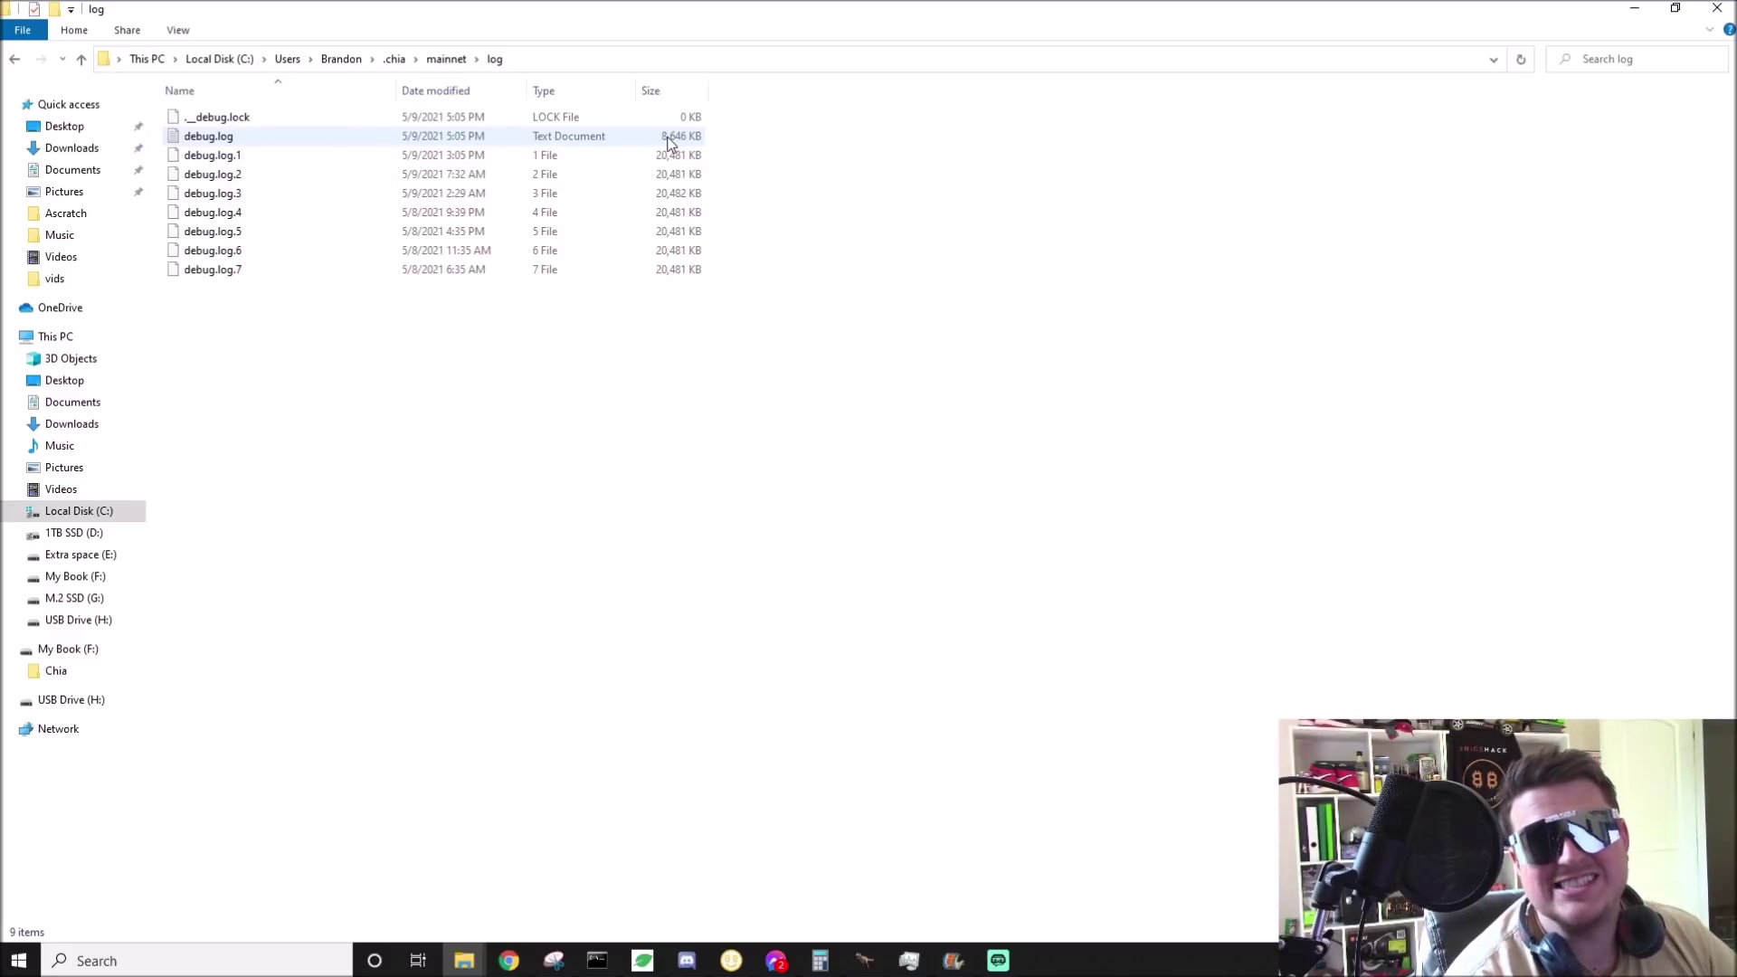
double_click(668, 140)
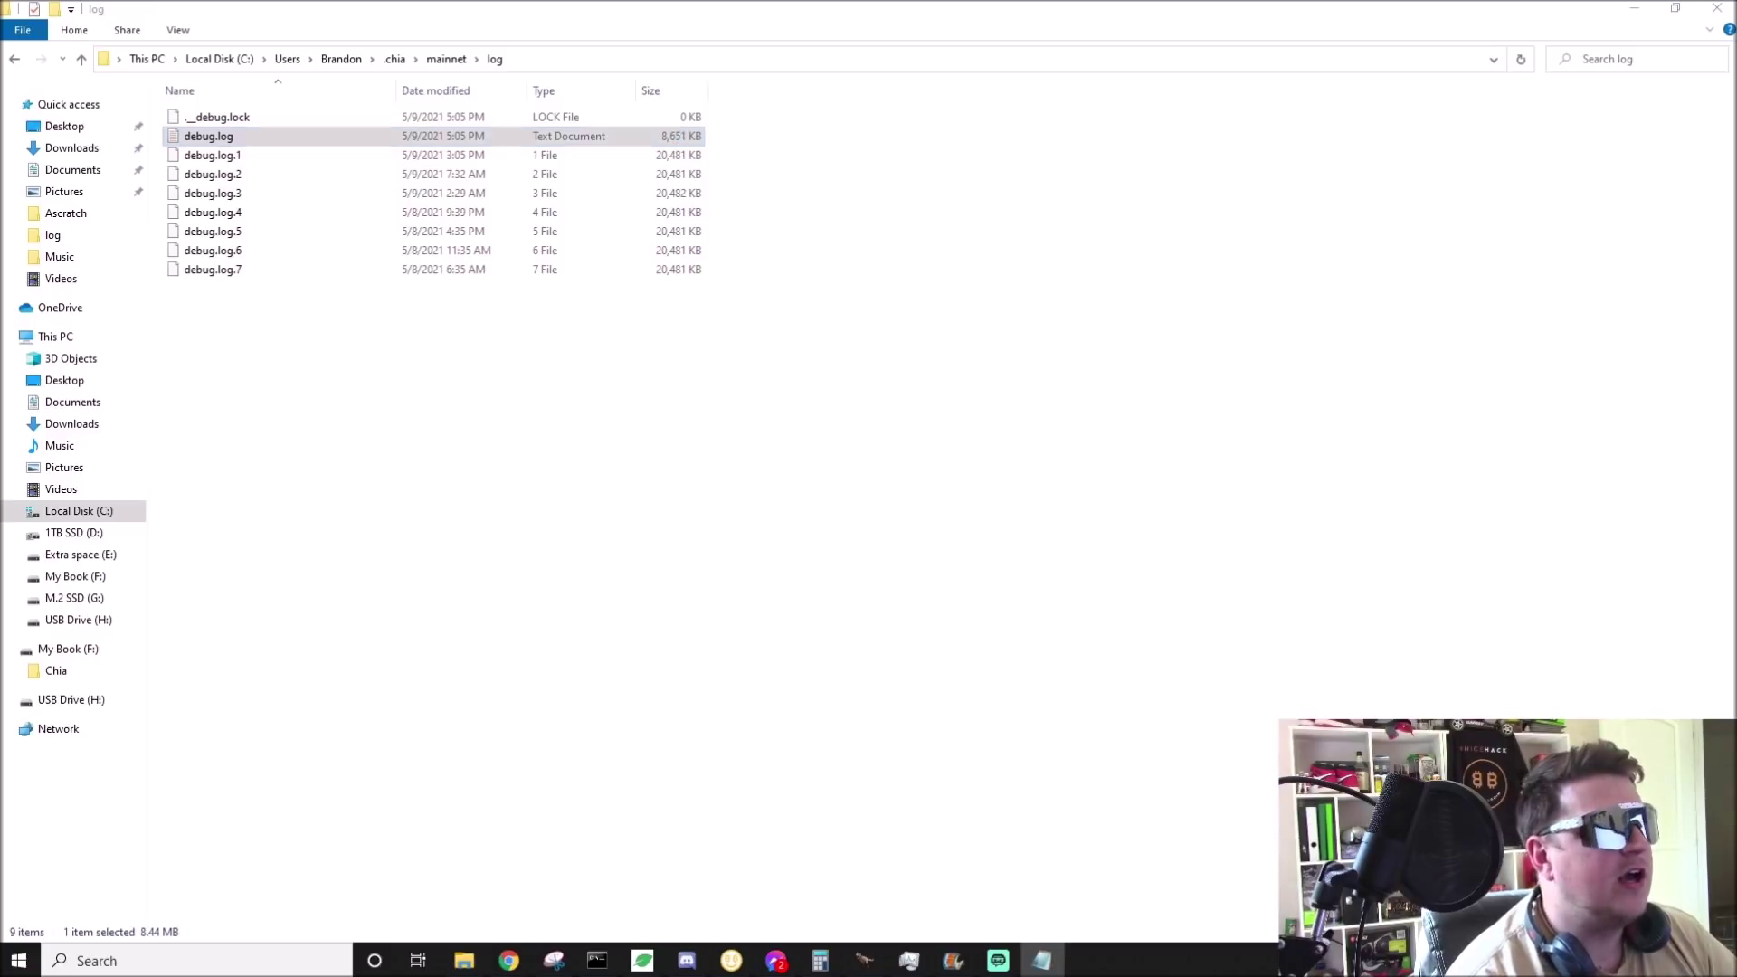
Scroll through debug.log's repeated websocket connection errors, then minimize Notepad
scroll(479, 310, down, 10)
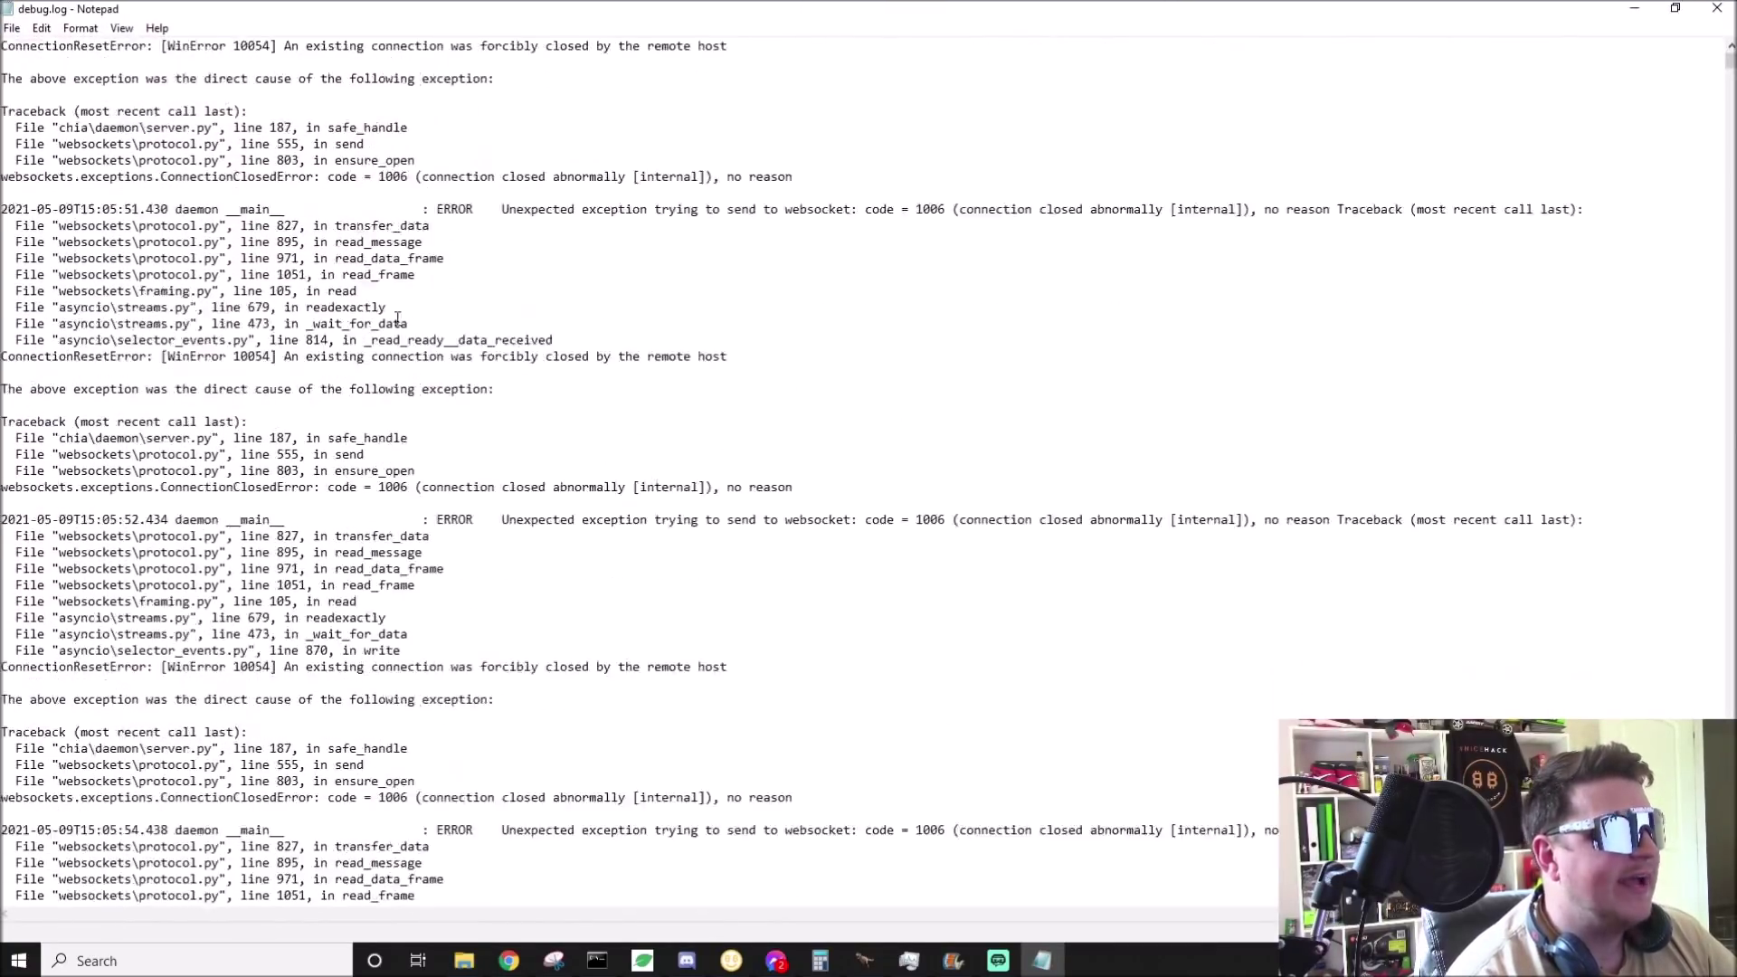
scroll(479, 310, down, 15)
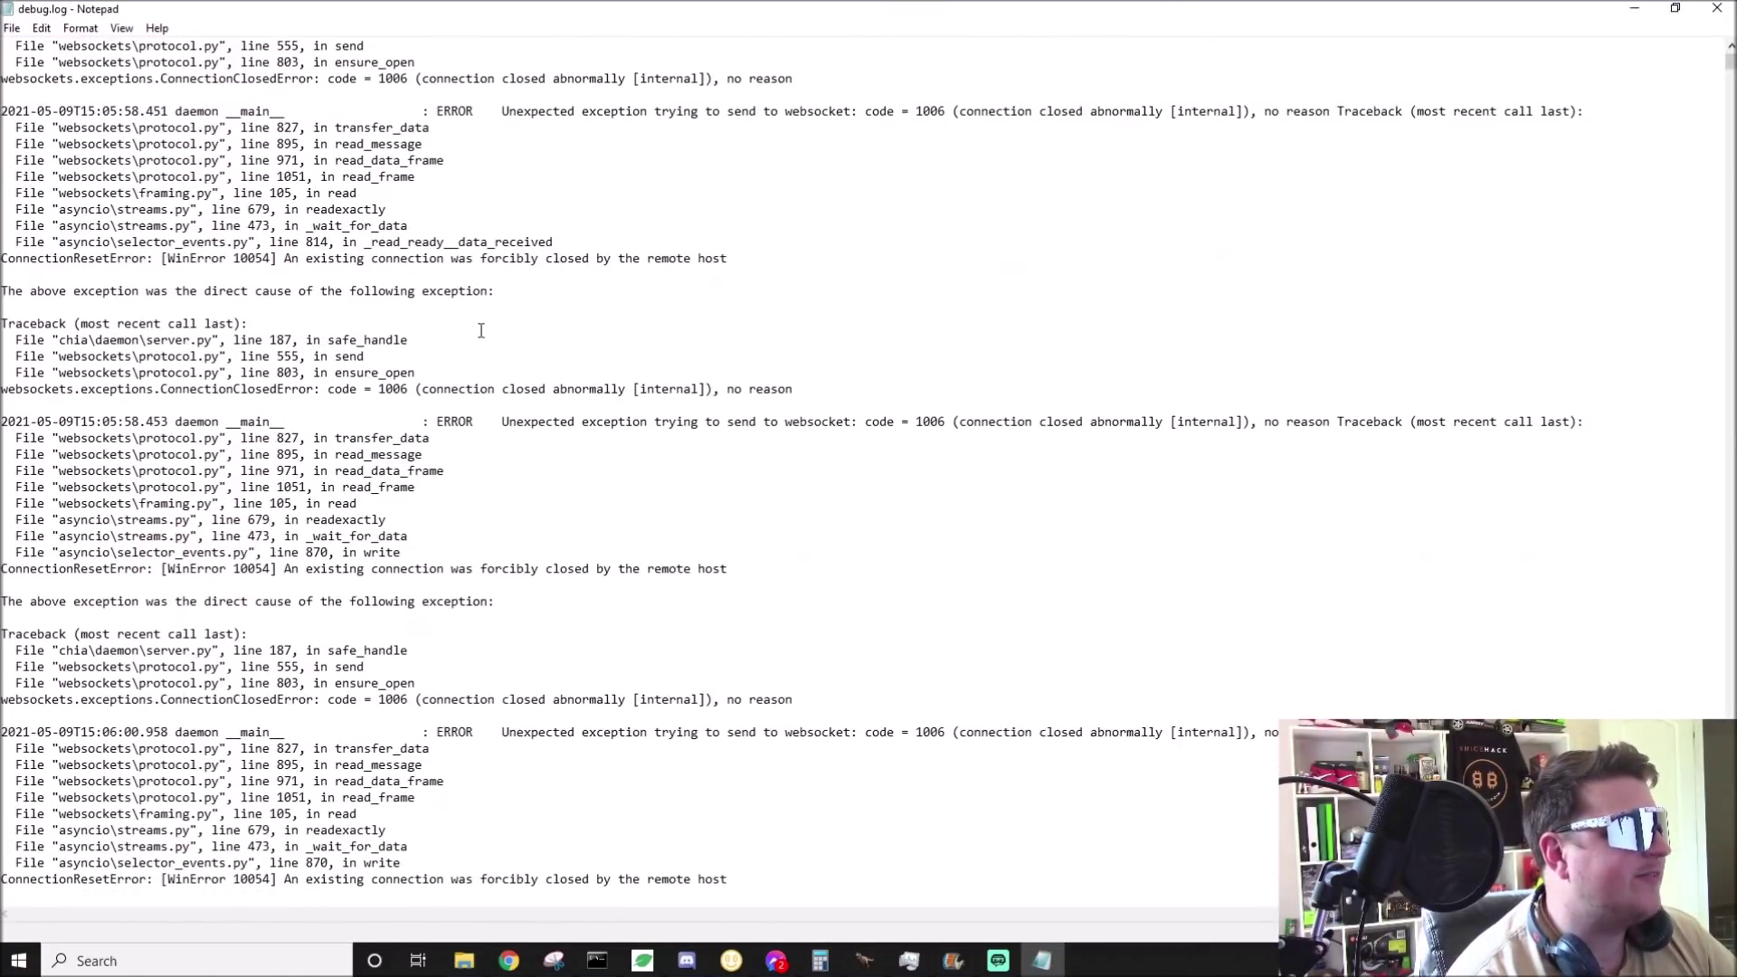
scroll(473, 319, down, 15)
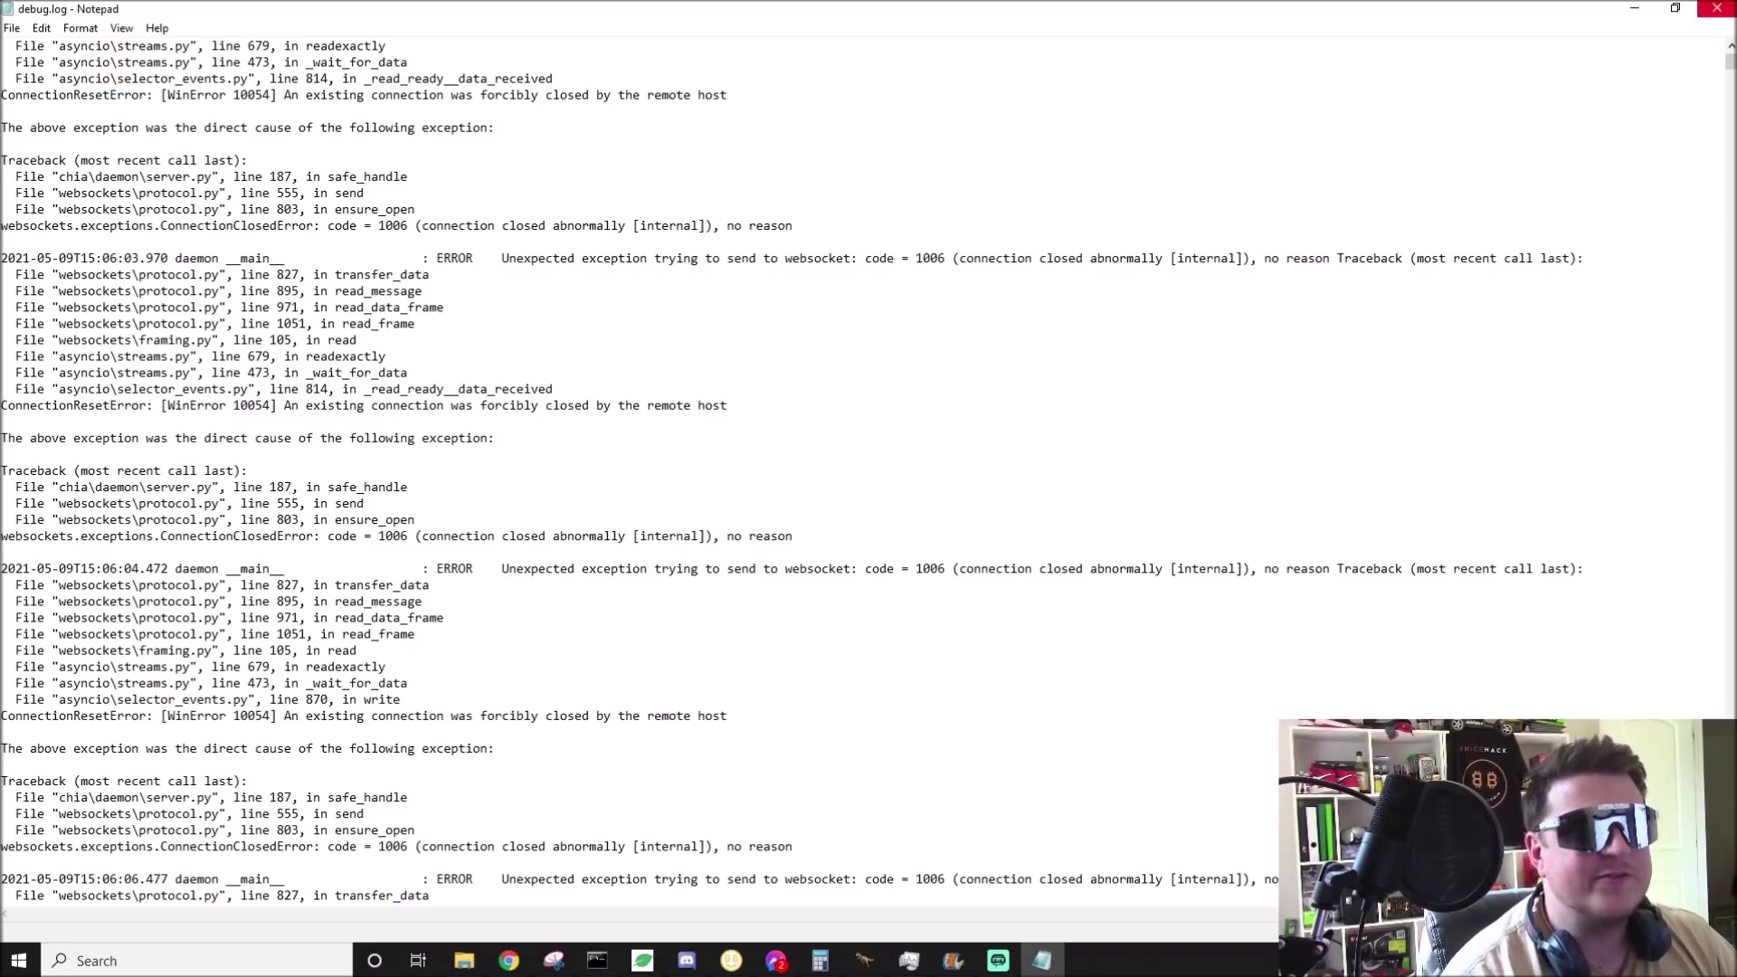
click(1636, 13)
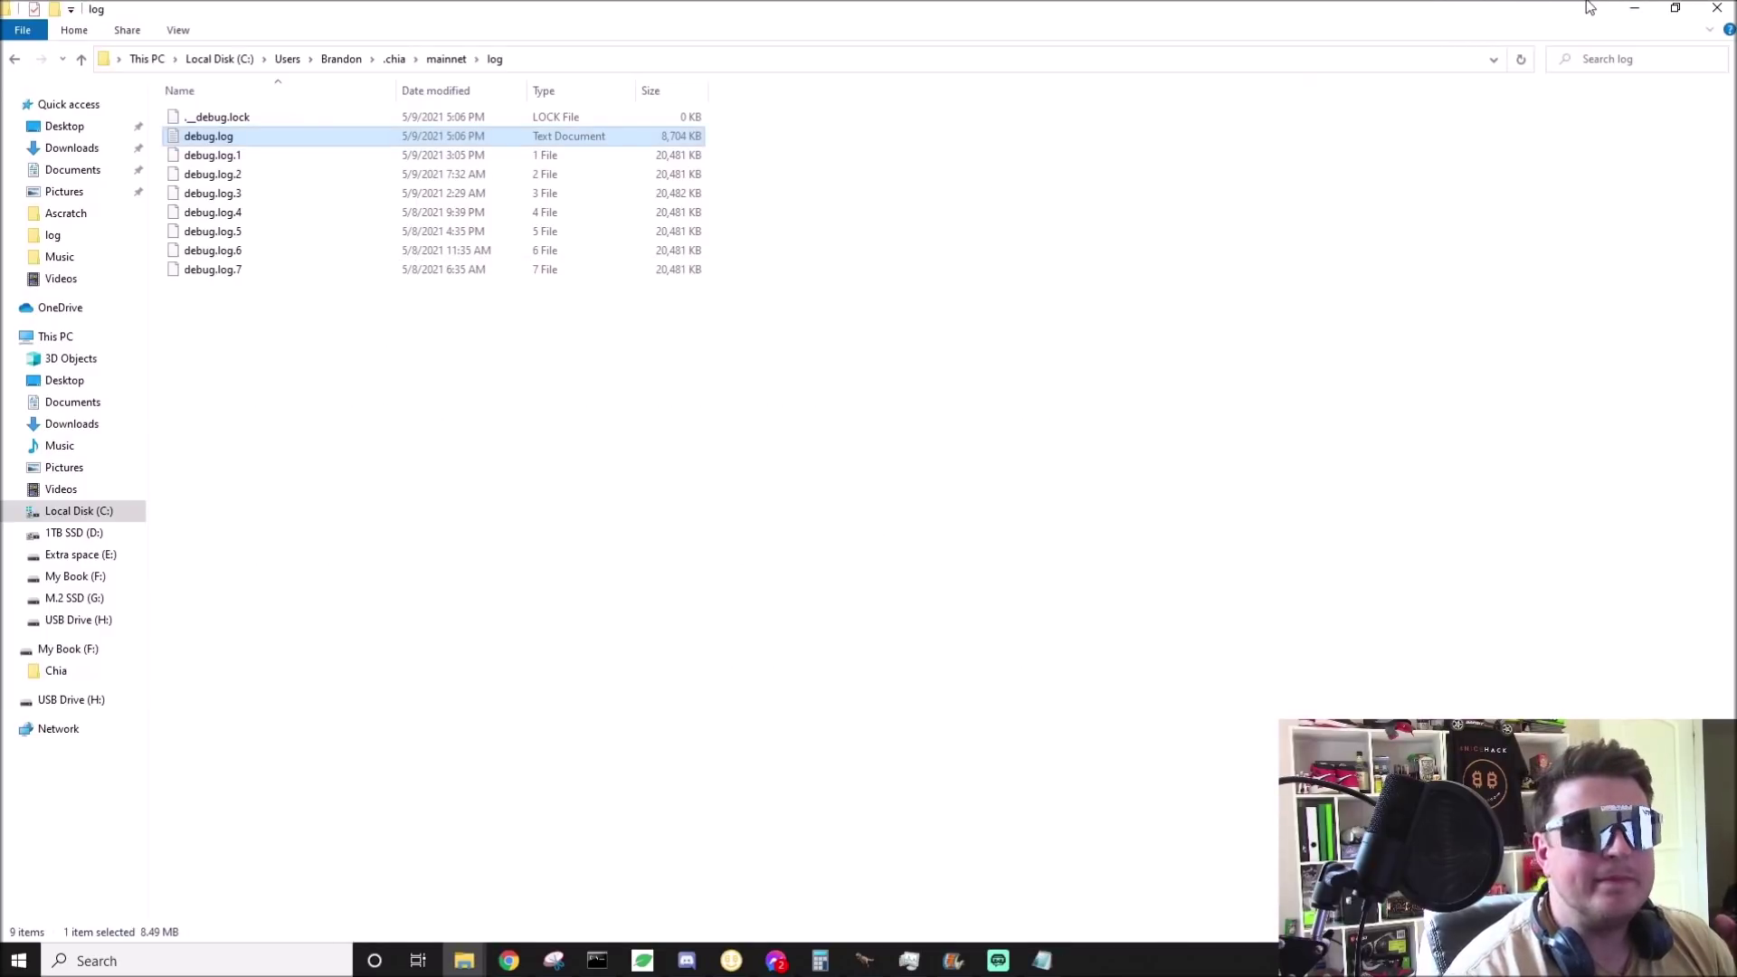
Minimize the log folder window to reveal plots at 100%, 61% and 18%
click(1636, 13)
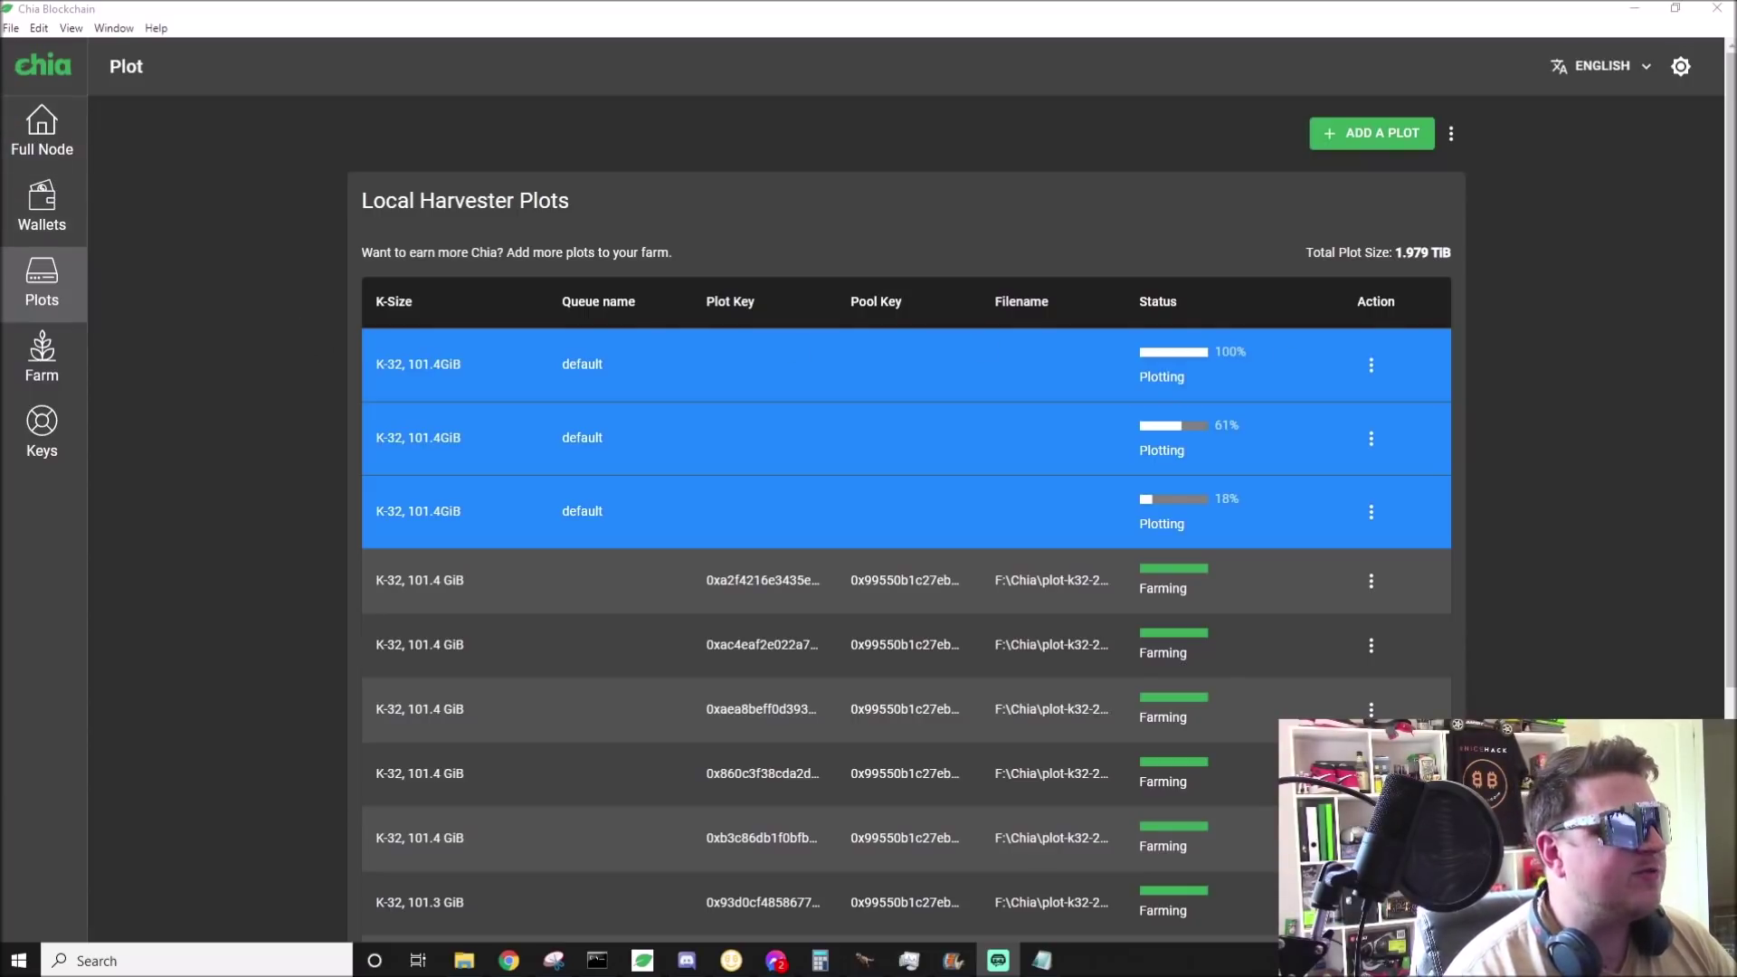
Check Full Node and Wallets, then view Farm: 20 plots, 1.979 TiB, a year to win
click(47, 141)
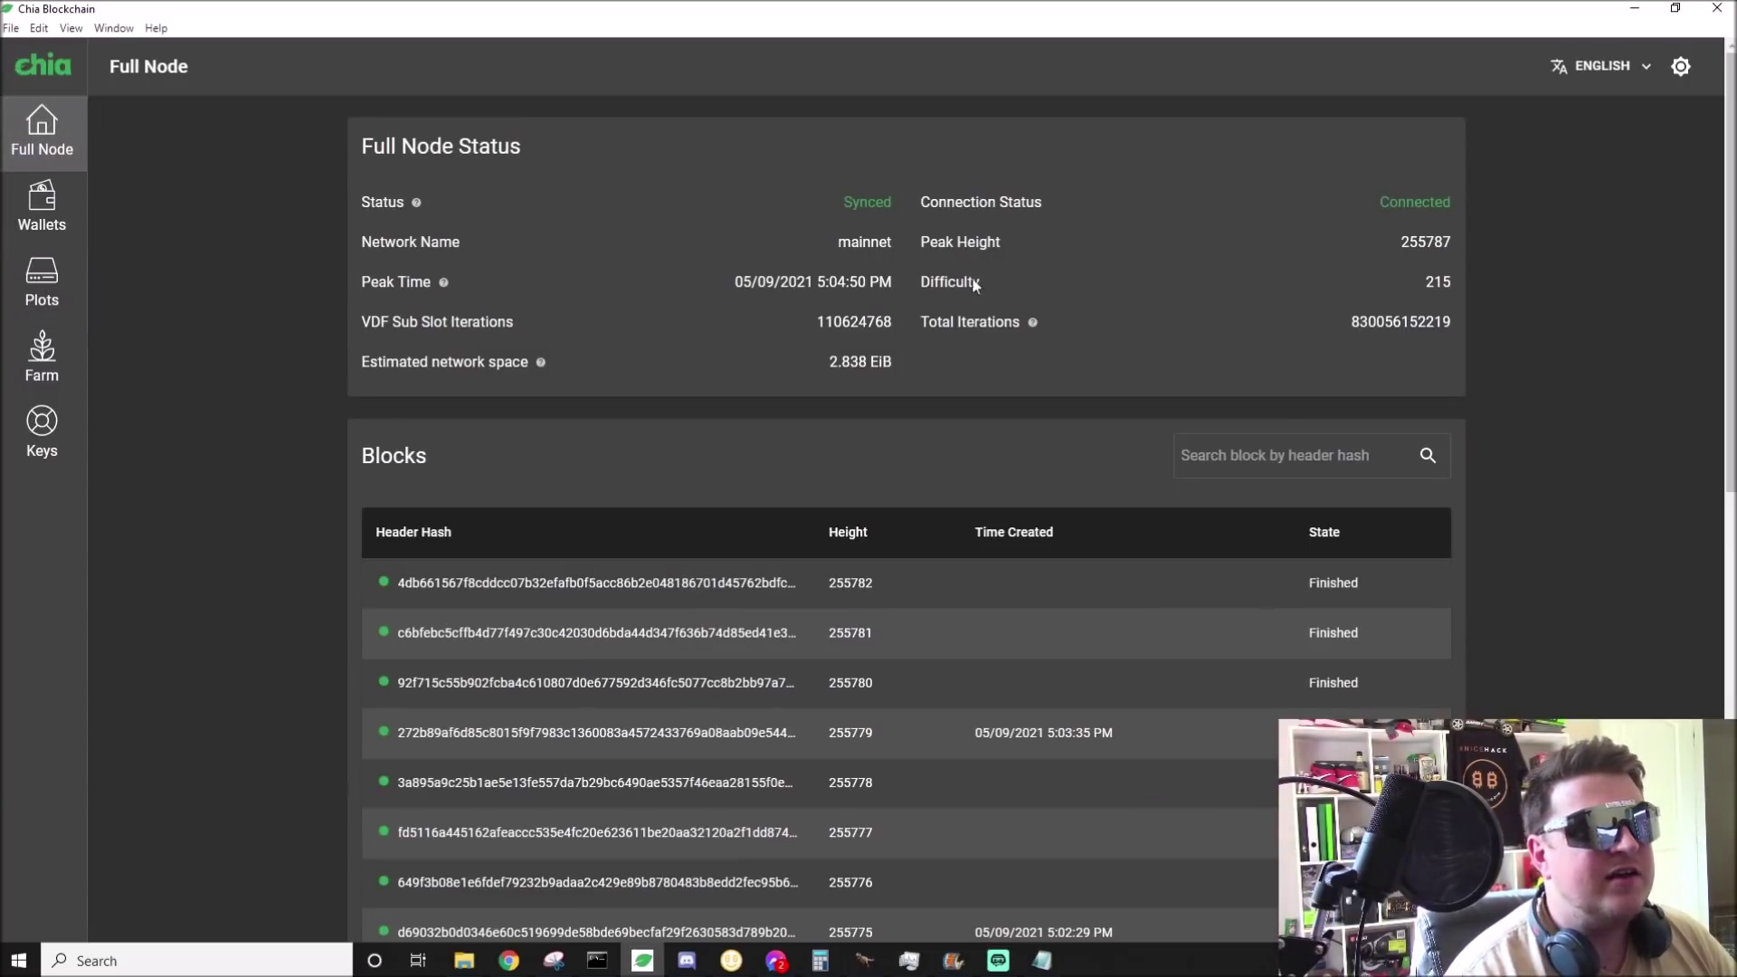
click(49, 214)
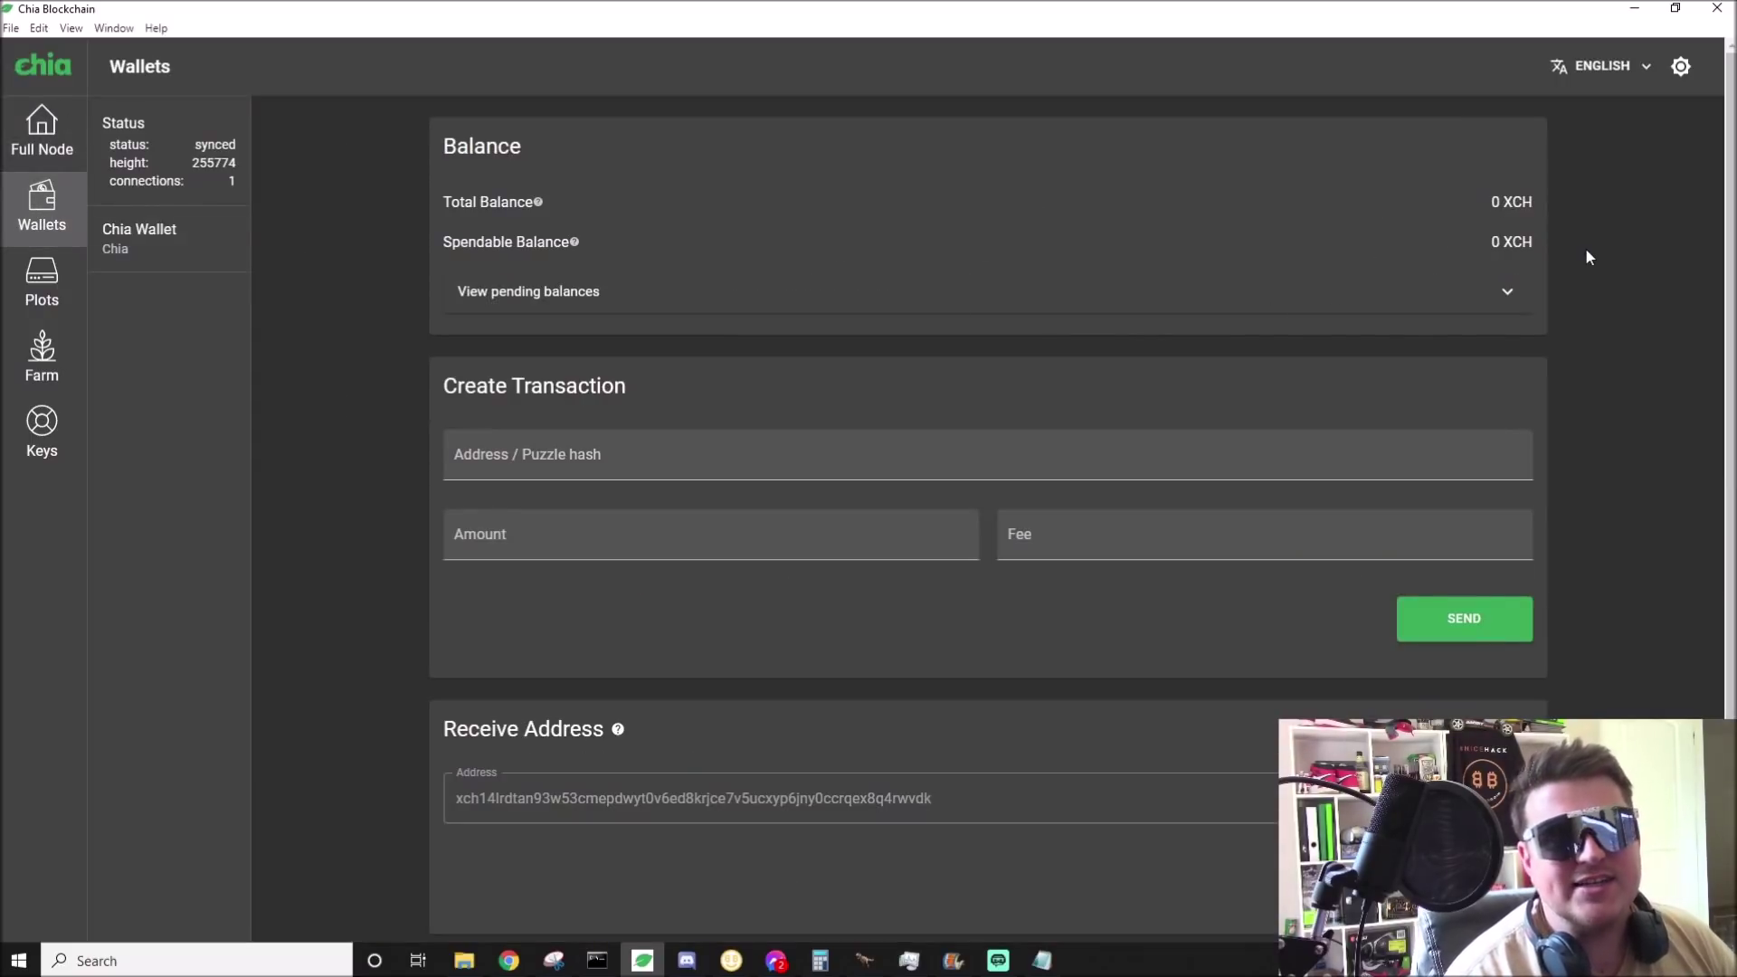
click(42, 355)
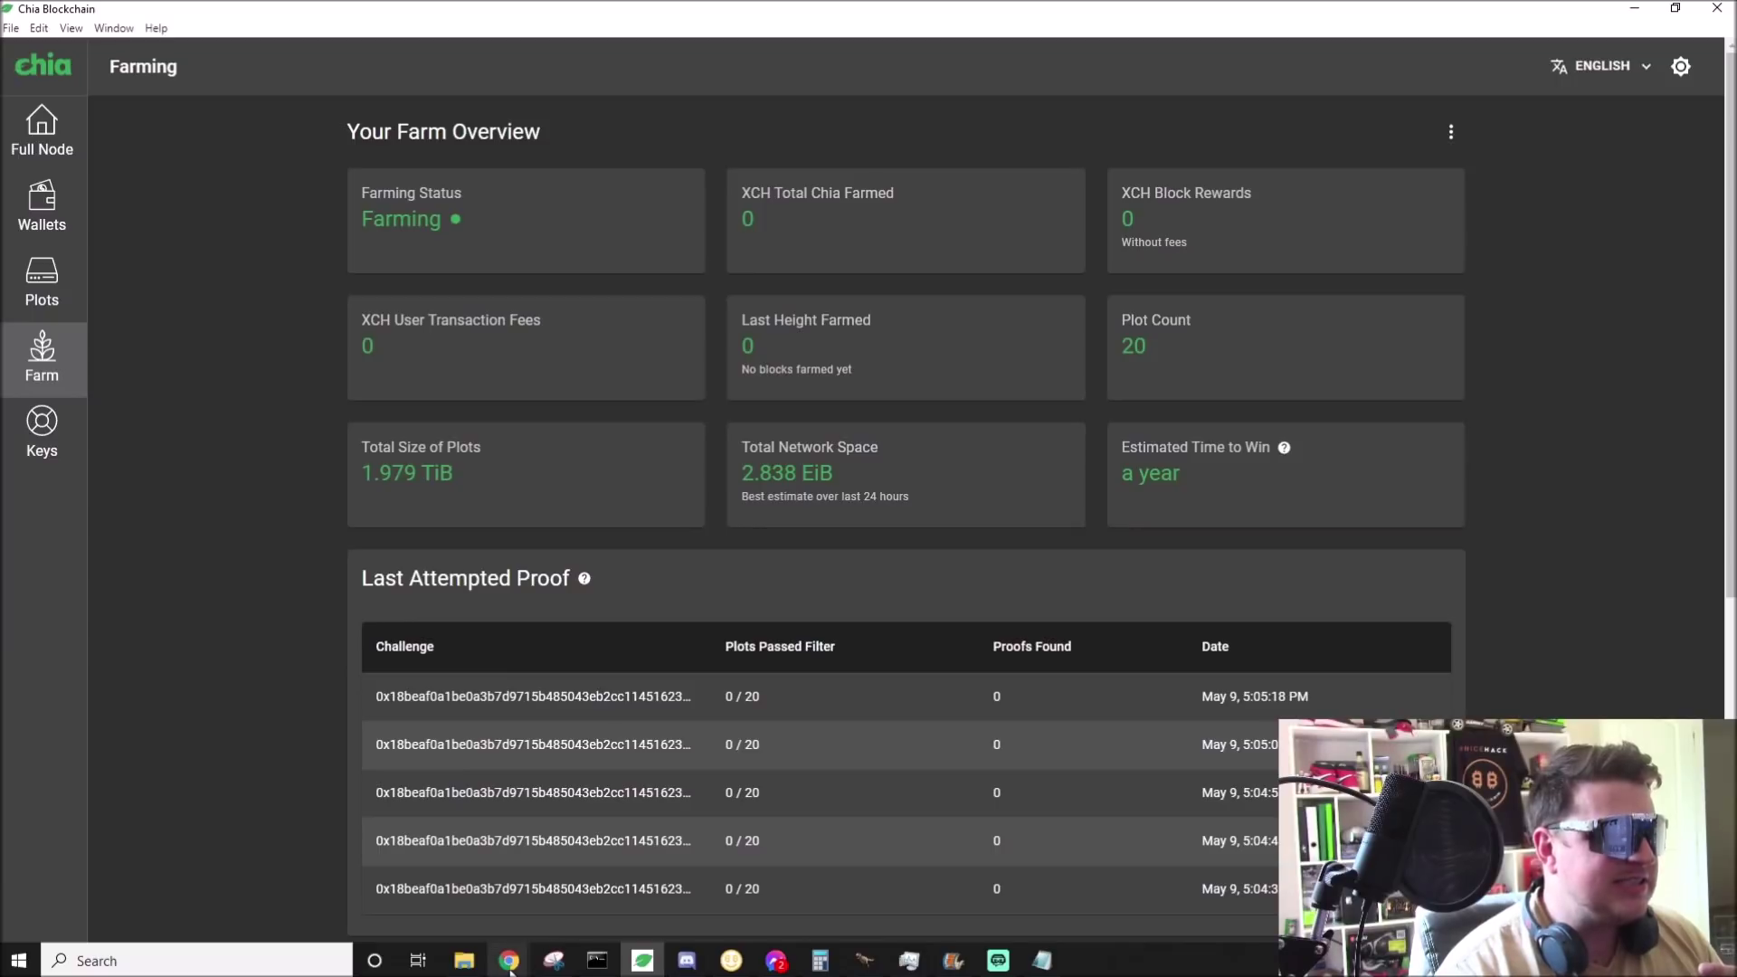
mouse_move(509, 961)
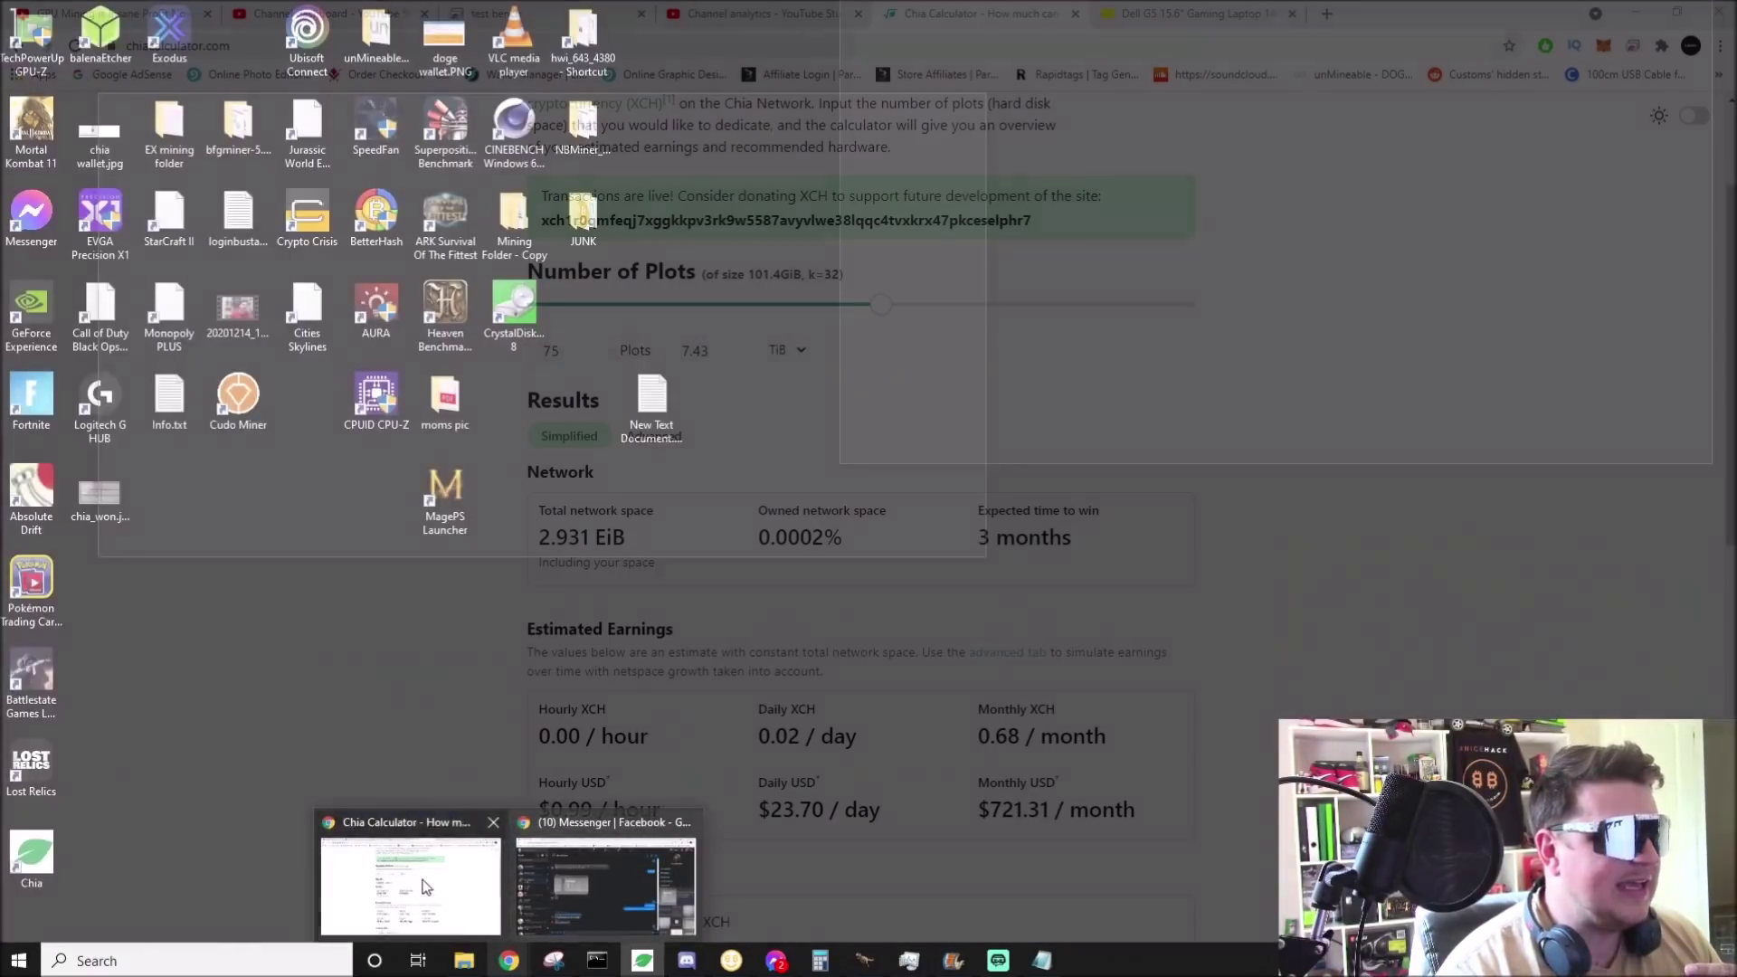
Replace 75 with 70 plots (6.93 TiB) in Chia Calculator, estimating $22.12 per day
click(415, 889)
double_click(568, 353)
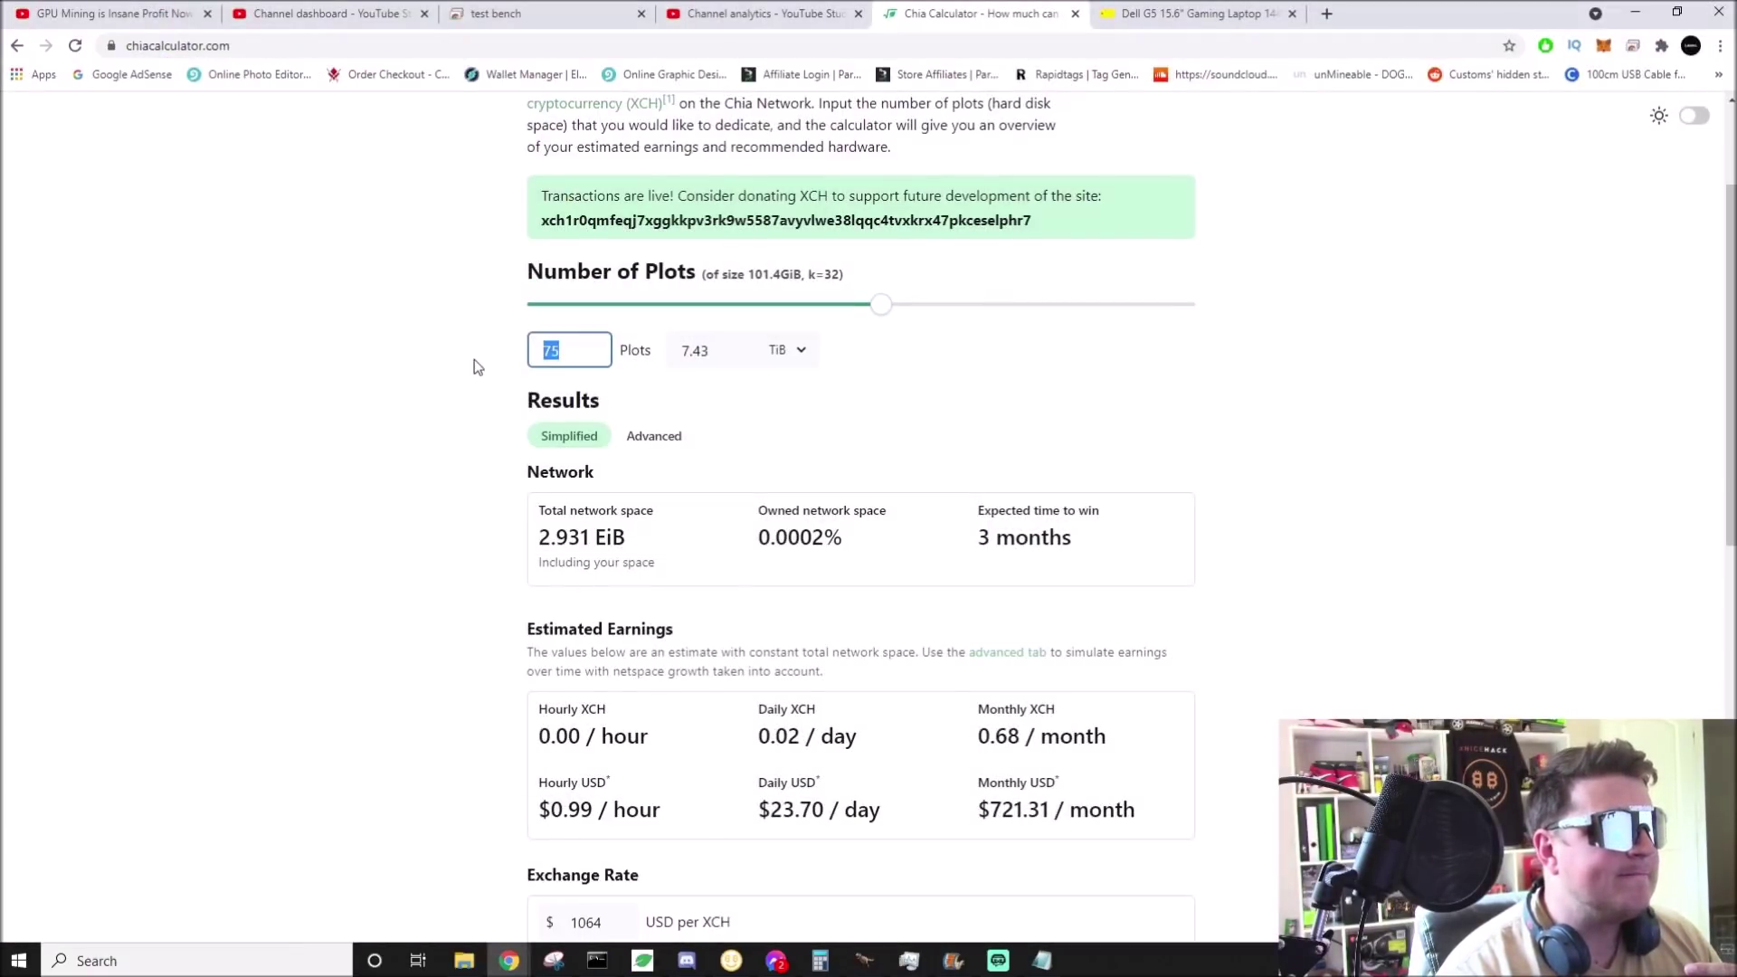
text(70)
click(502, 433)
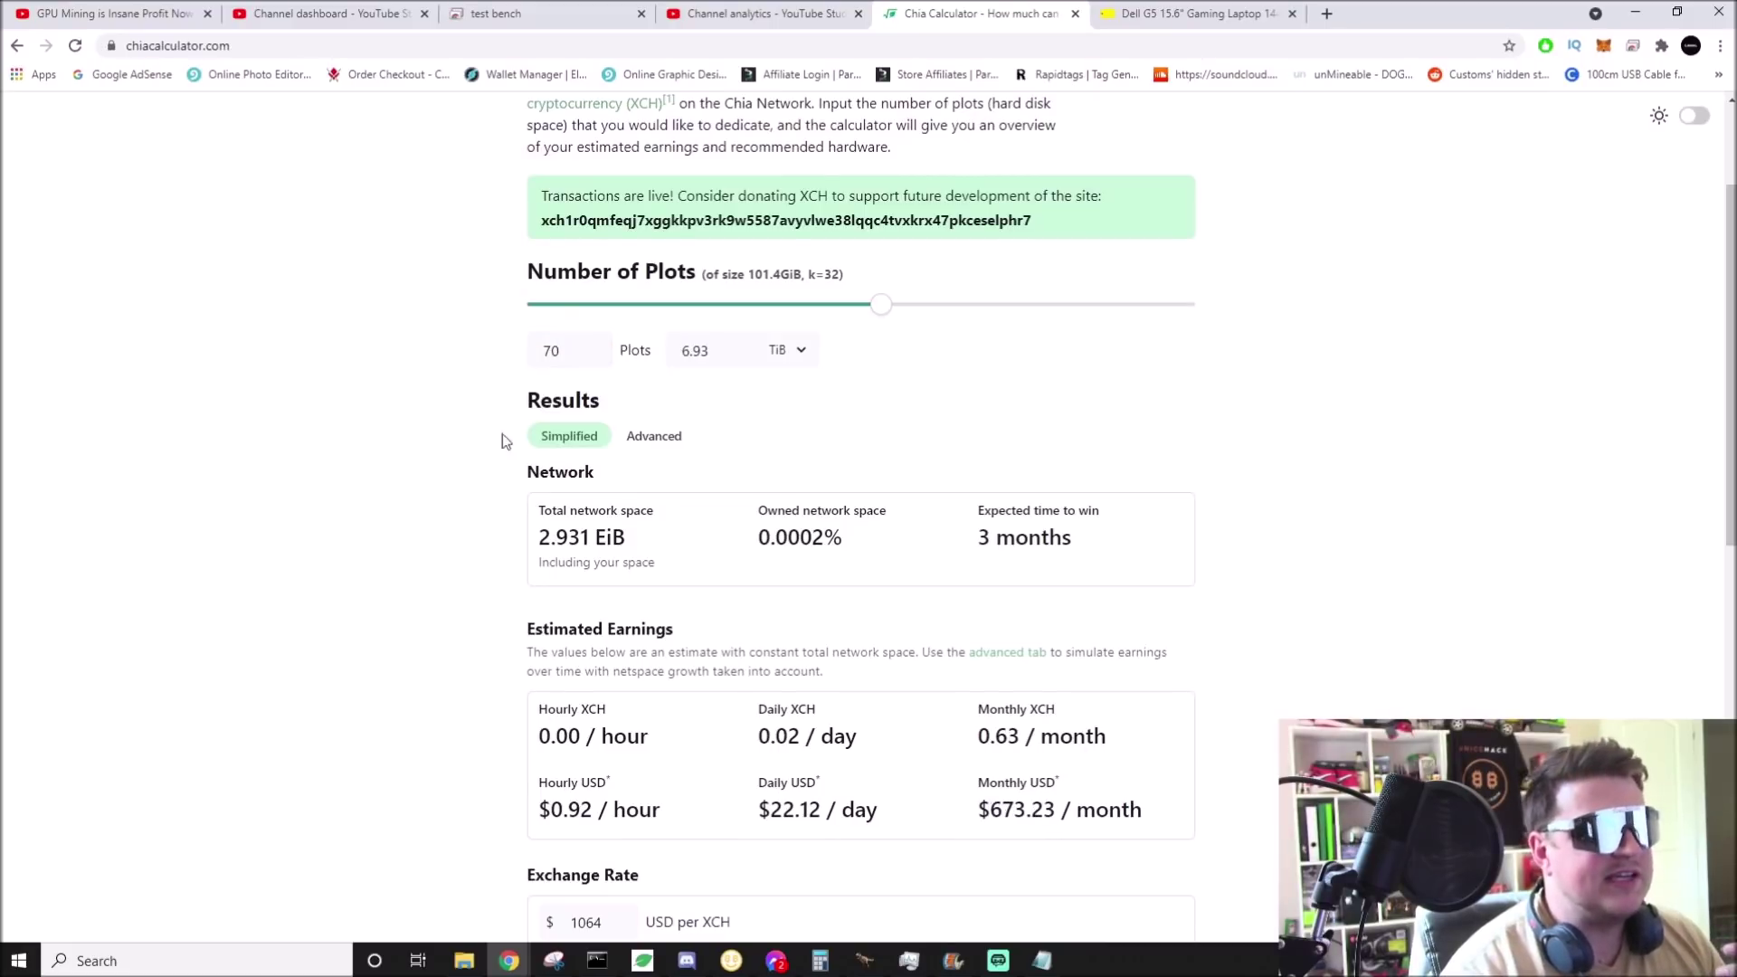